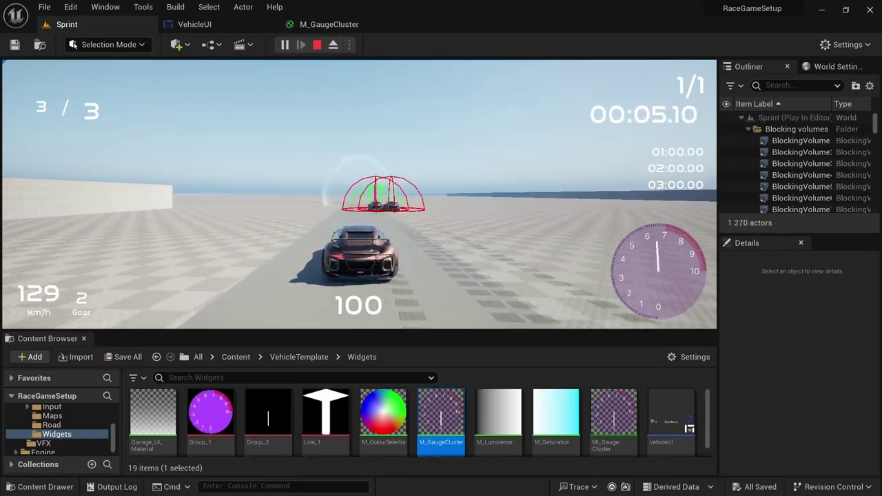
Step: Drive the car briefly, then end the test run to return to the Sprint level editor
key("s")
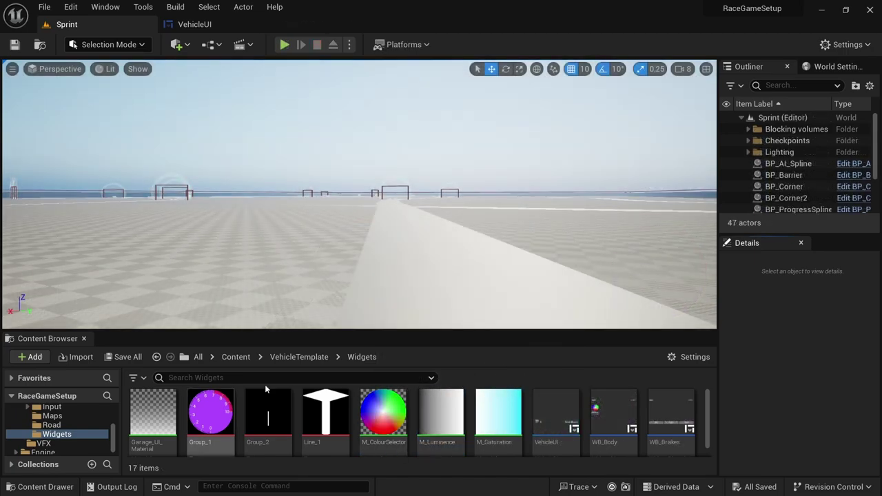
Step: Create material M_GaugeCluster from the Group_1 texture and open it in the Material Editor
mouse_move(206, 404)
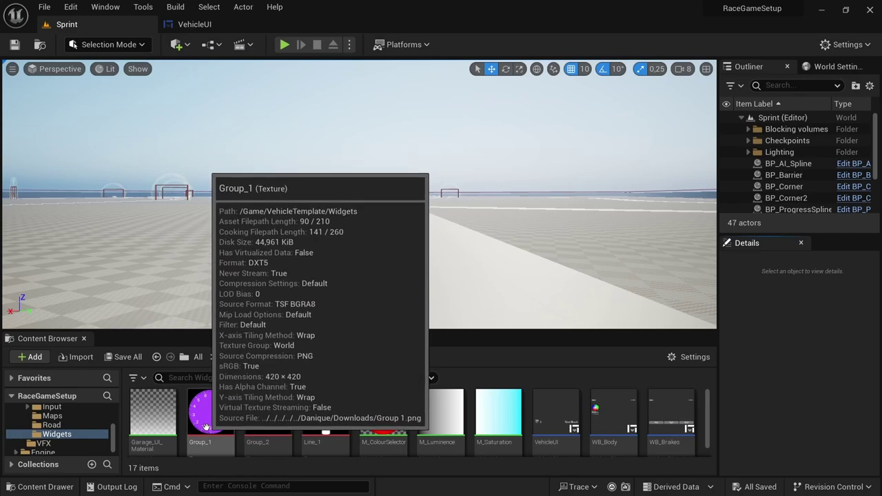
right_click(208, 416)
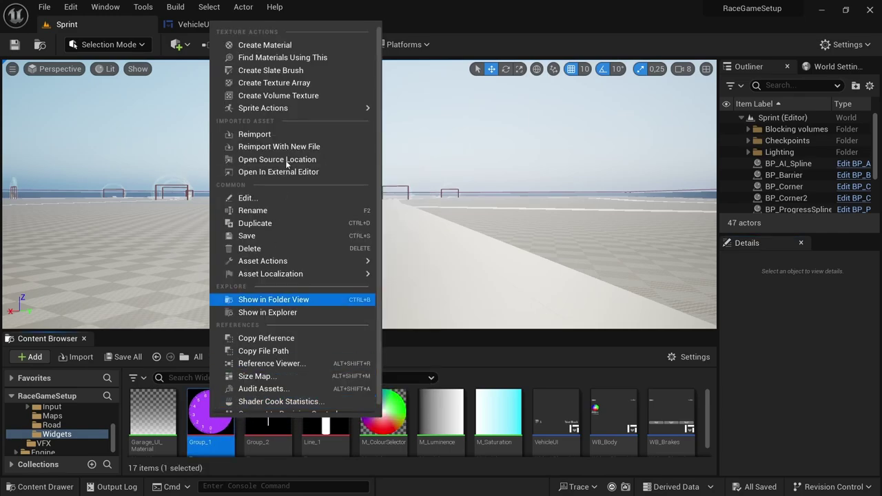
left_click(264, 45)
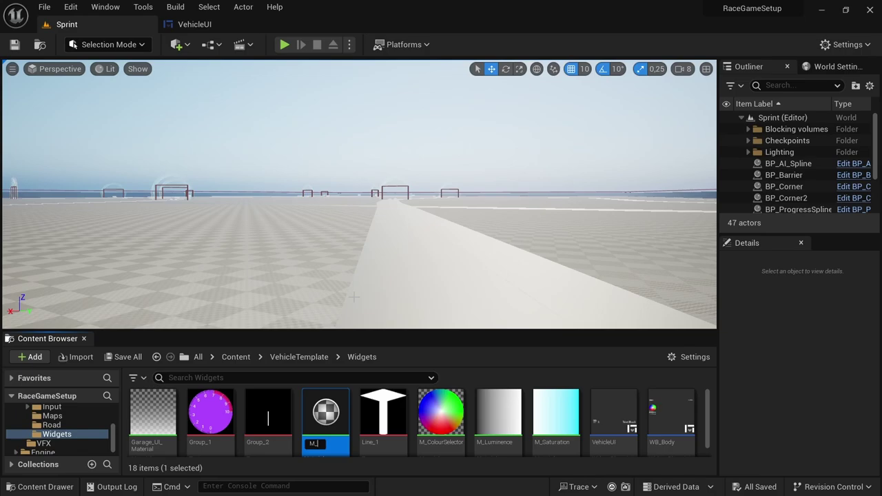
type("M_GaugeCluster")
key("Return")
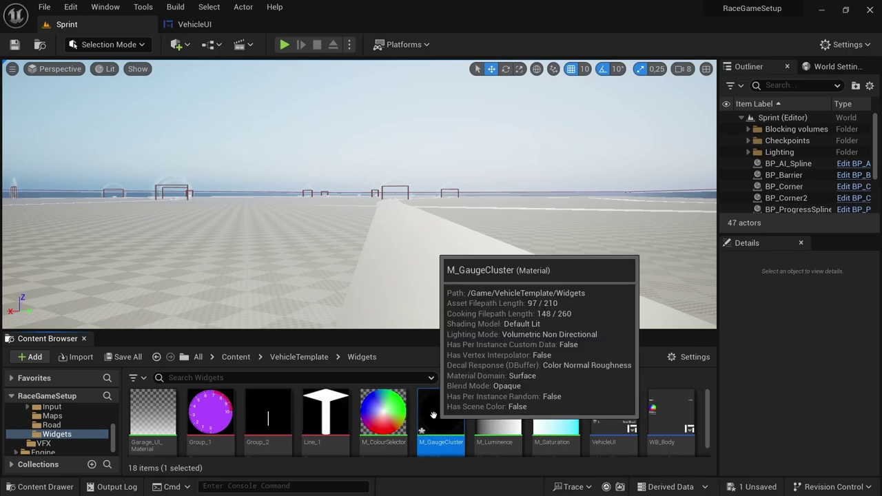
double_click(441, 413)
scroll(467, 193, "down", 2)
Step: Replace the default nodes with a Substrate UI node fed by the gauge texture's RGB and alpha
scroll(333, 153, "up", 1)
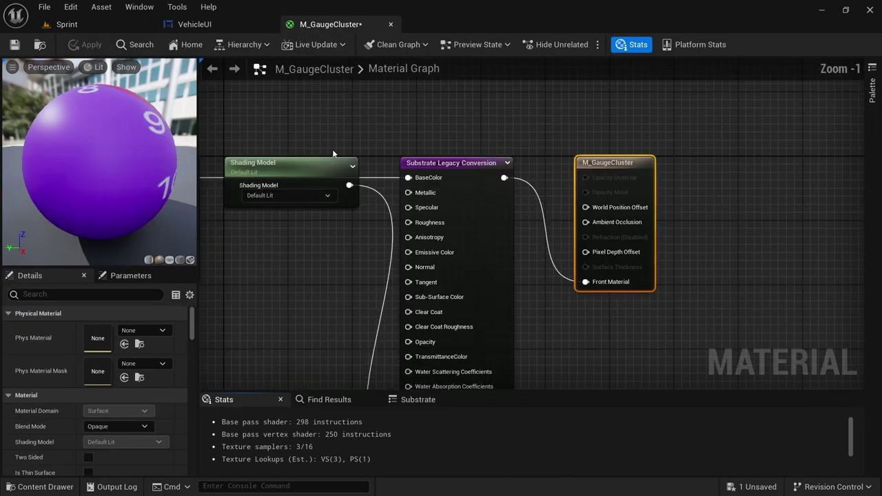
left_click_drag(272, 125, 458, 238)
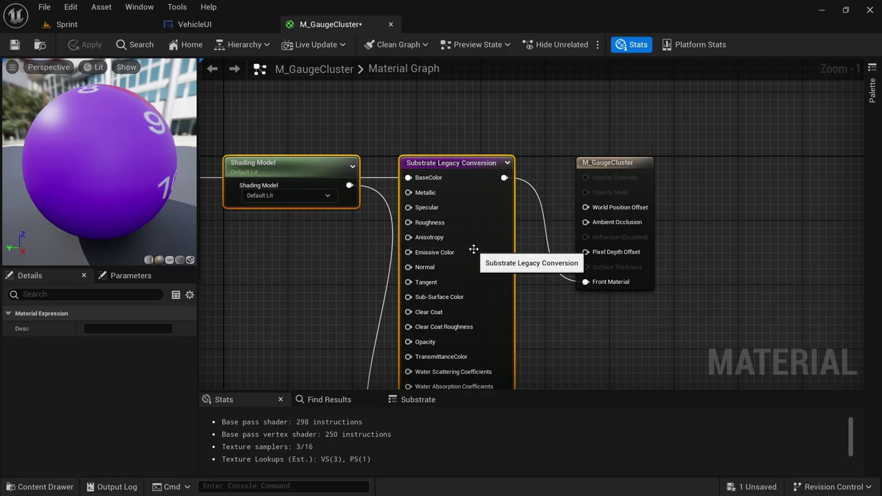
key("Delete")
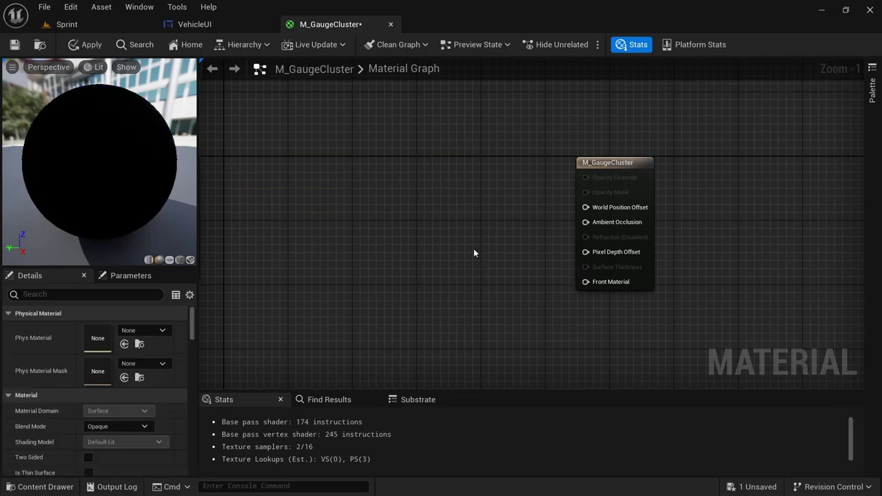
right_click(416, 192)
type("ui")
key("Return")
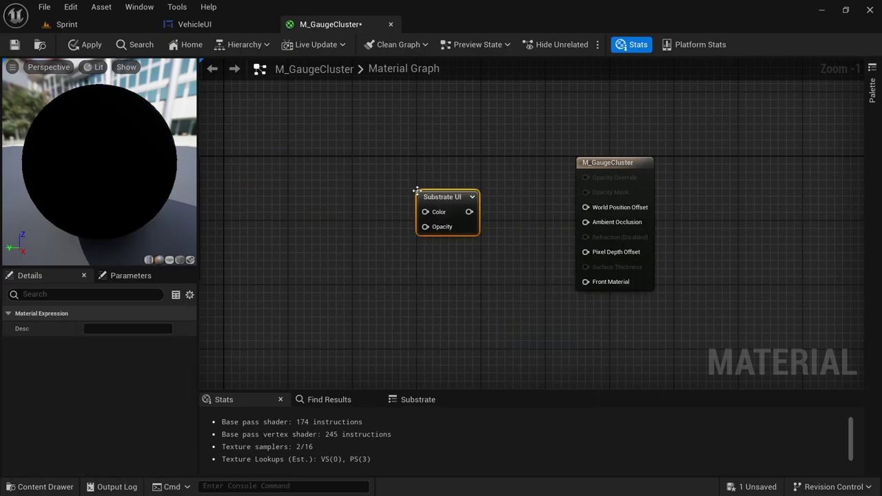
left_click_drag(471, 211, 586, 282)
scroll(617, 242, "down", 3)
scroll(509, 225, "up", 1)
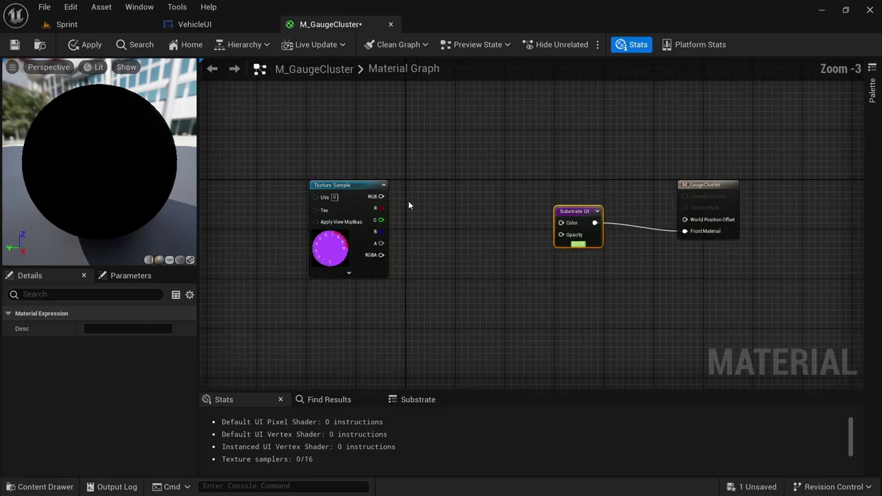
left_click_drag(383, 196, 561, 222)
left_click_drag(383, 243, 560, 235)
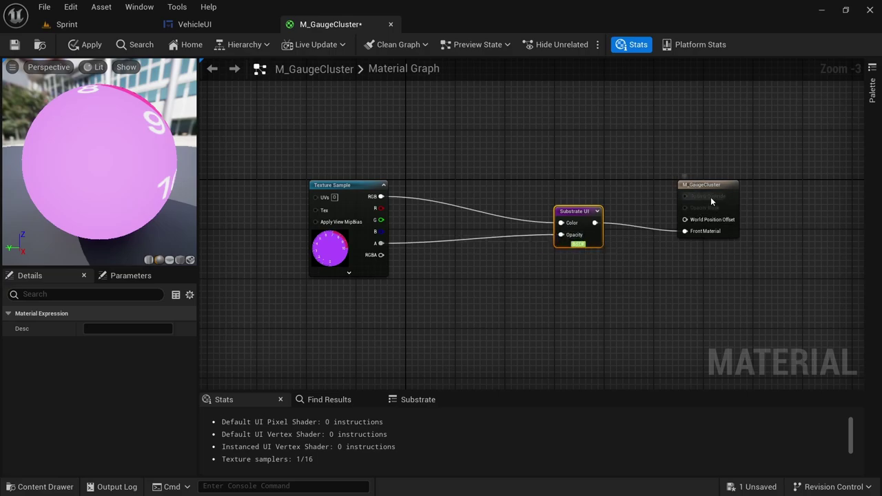
Step: Set the material's blend mode to TranslucentGreyTransmittance and save it
left_click_drag(710, 186, 668, 210)
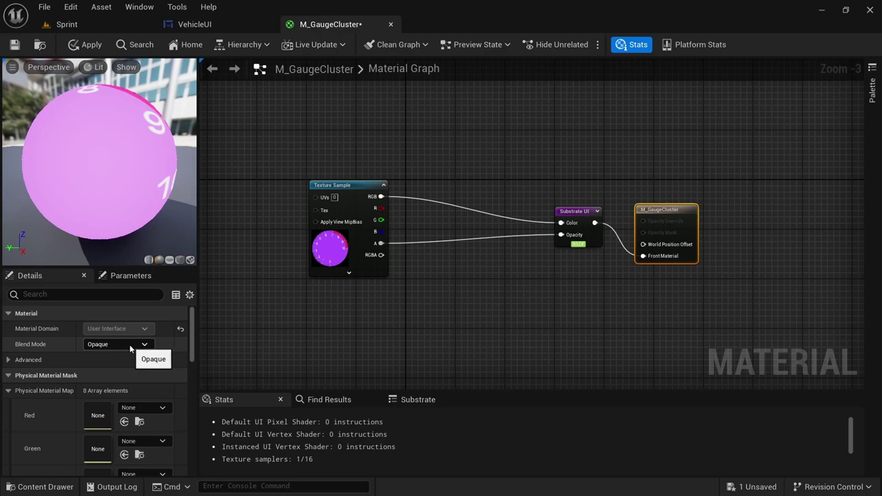
left_click(107, 344)
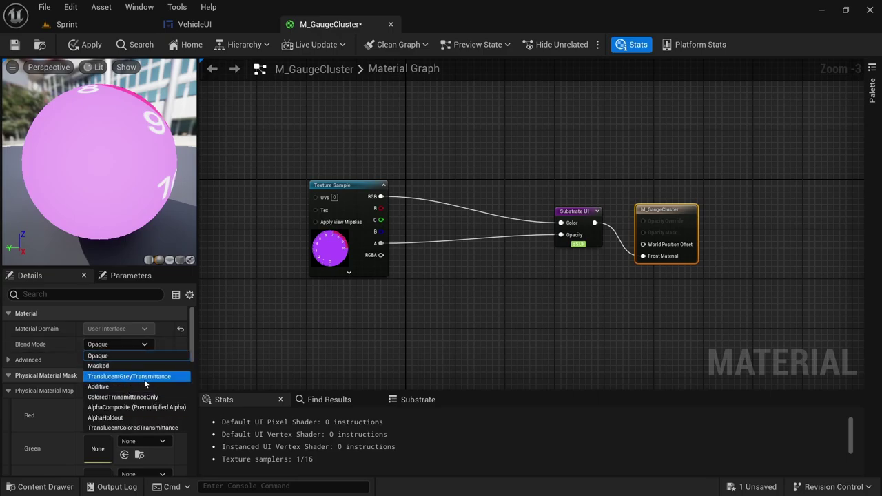
left_click(144, 377)
left_click(14, 45)
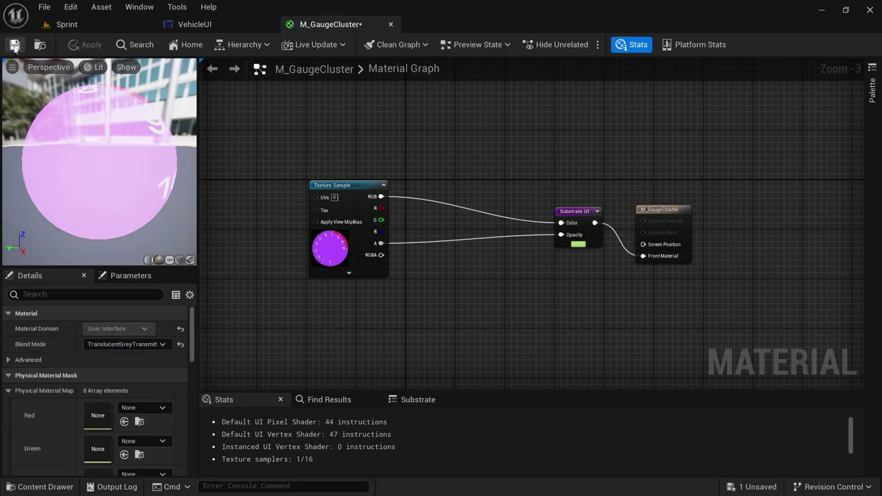
Step: Close and reopen M_GaugeCluster from the Widgets folder, then select the Line_1 texture
left_click(391, 24)
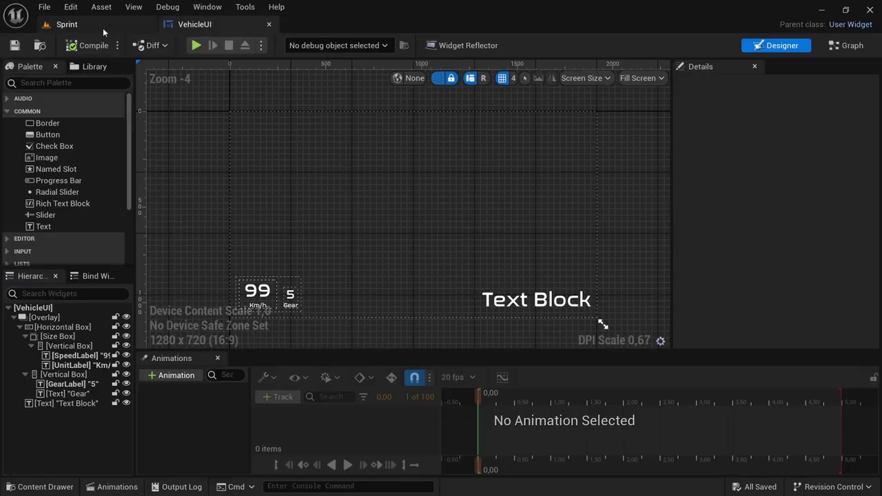
left_click(102, 26)
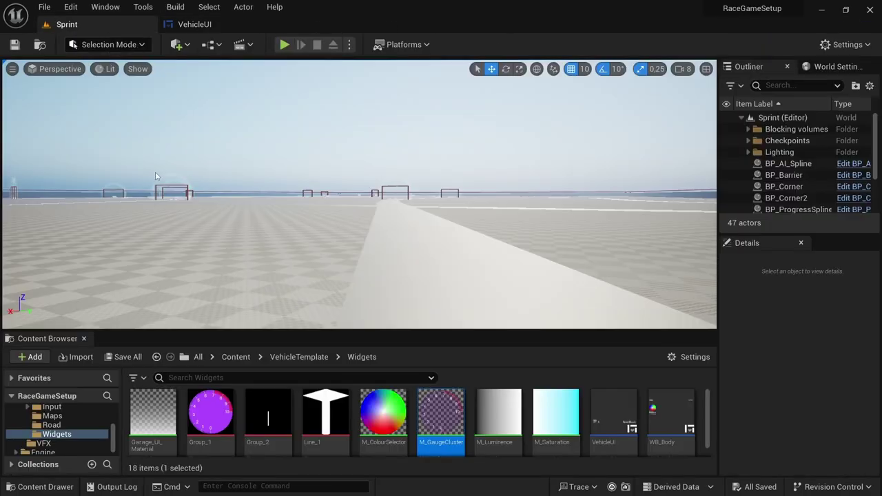
double_click(445, 412)
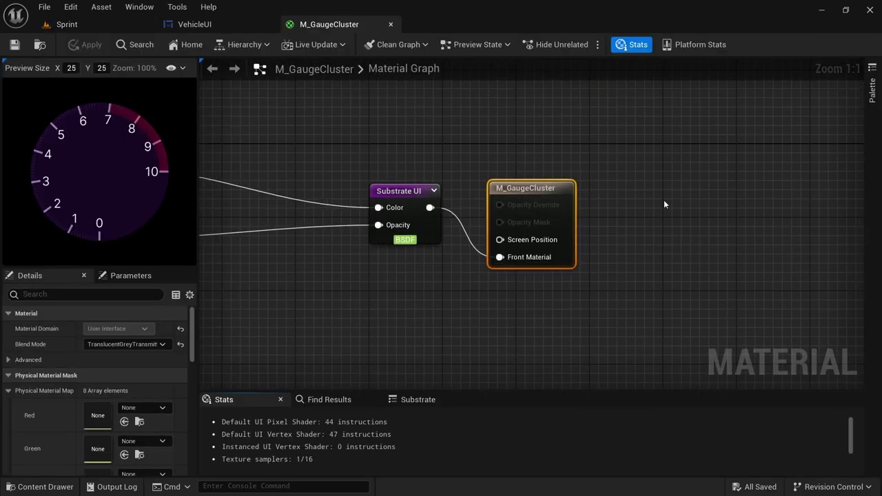
scroll(663, 204, "down", 3)
left_click(67, 24)
left_click(334, 422)
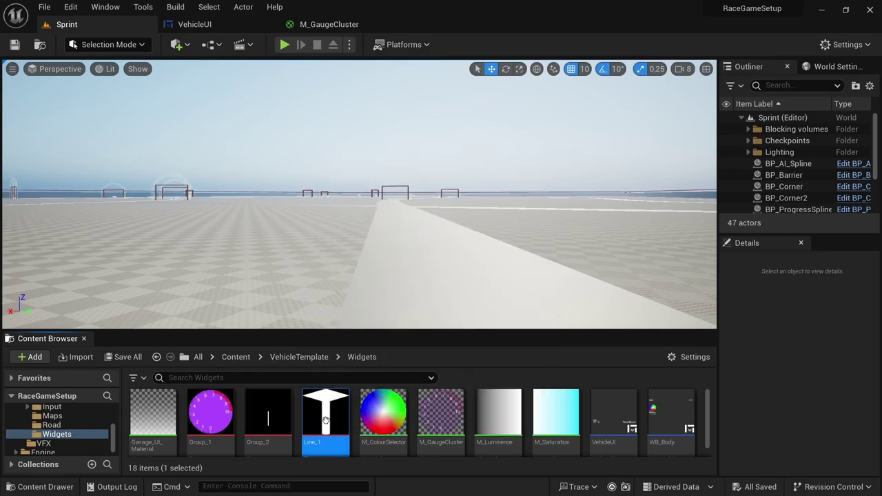
Step: Add a Line_1 texture sample and blend it with the gauge texture via a Lerp at 0.5
left_click(338, 24)
left_click(314, 301)
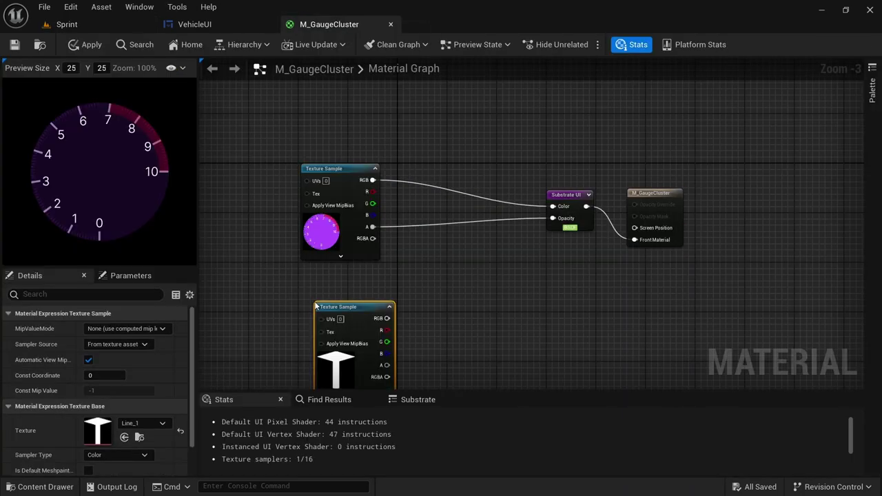
left_click_drag(352, 303, 340, 282)
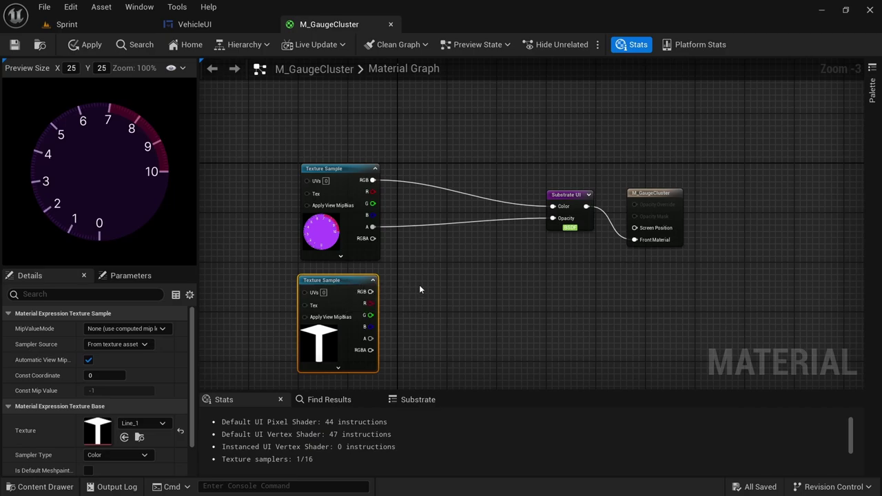
scroll(419, 284, "up", 1)
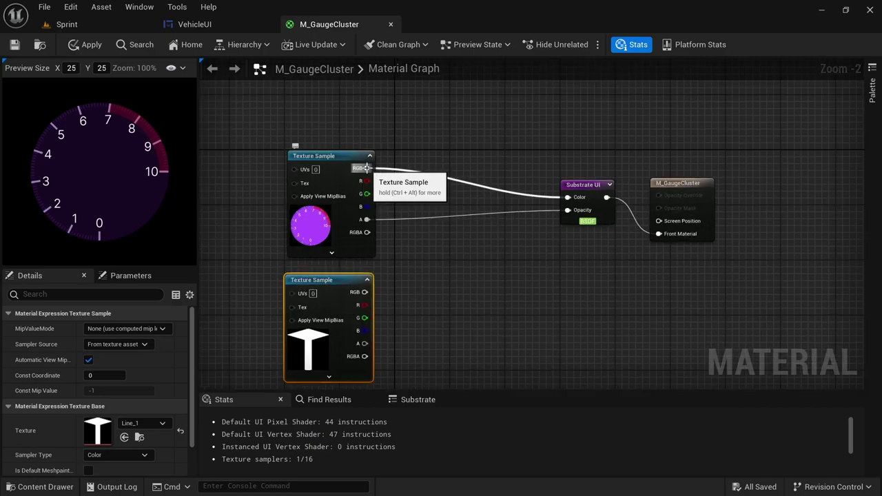
left_click_drag(365, 168, 465, 237)
type("lerp")
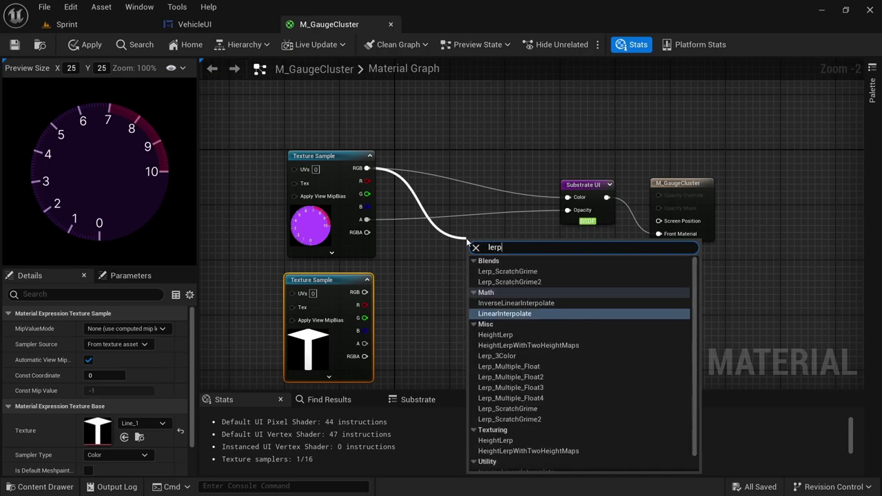
key("Return")
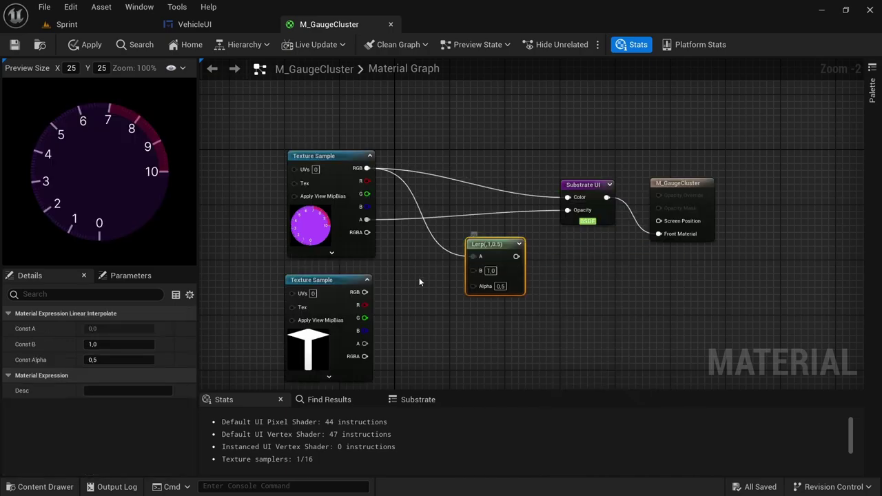
left_click_drag(366, 292, 567, 197)
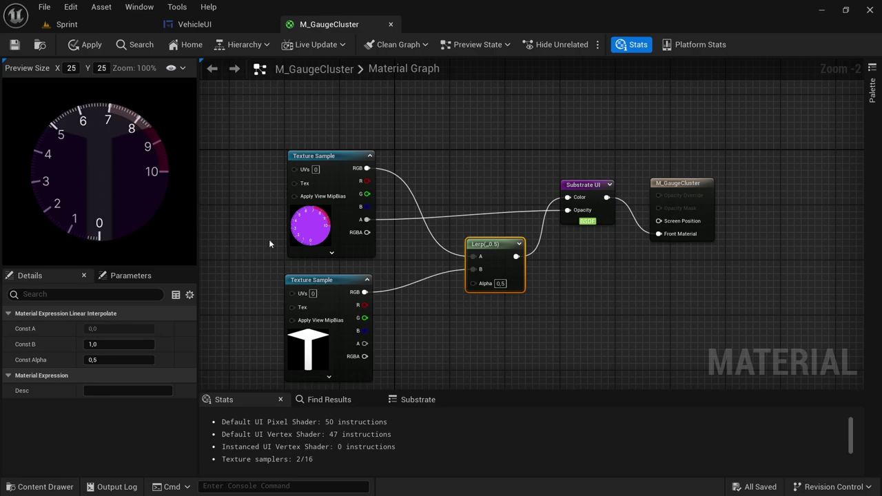
scroll(495, 328, "down", 1)
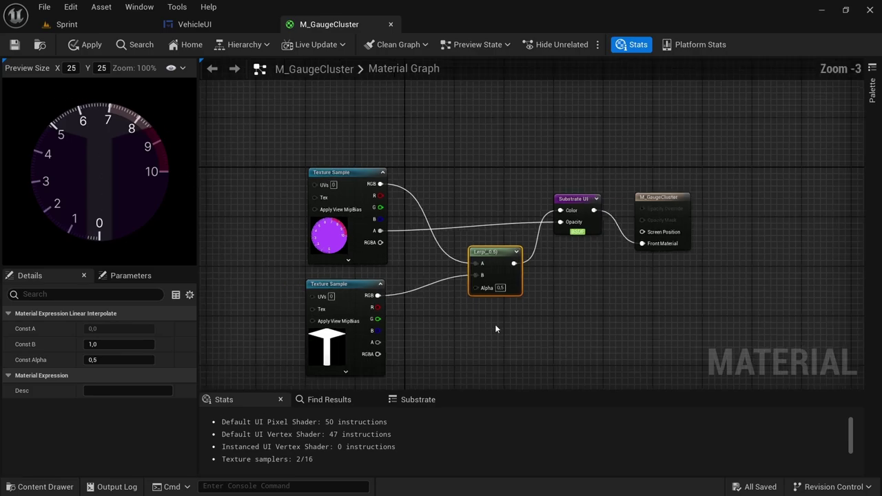
Step: Replace the Line_1 sample with a Group_2 texture sample whose RGB feeds Lerp B
left_click(350, 287)
key("Delete")
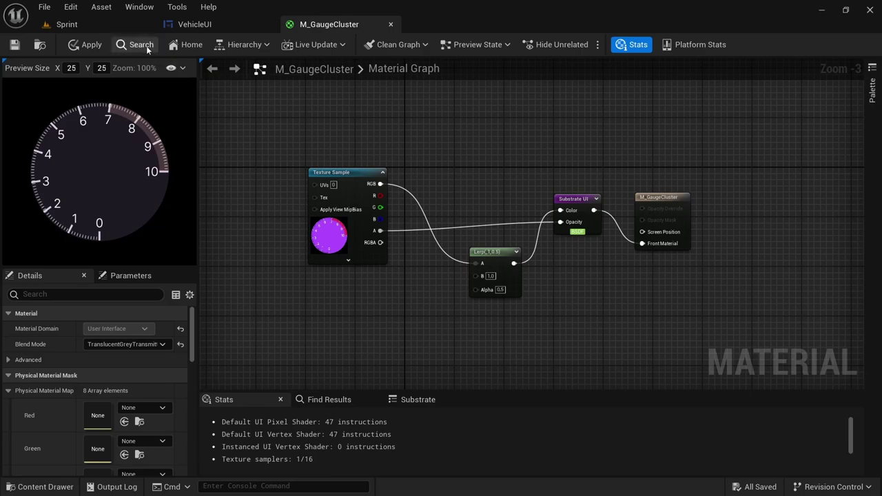
left_click(76, 24)
left_click(264, 419)
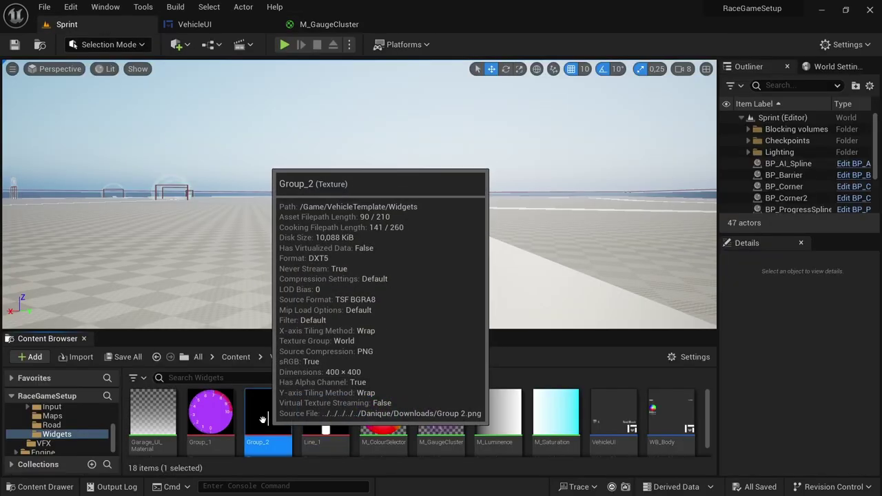
left_click(328, 24)
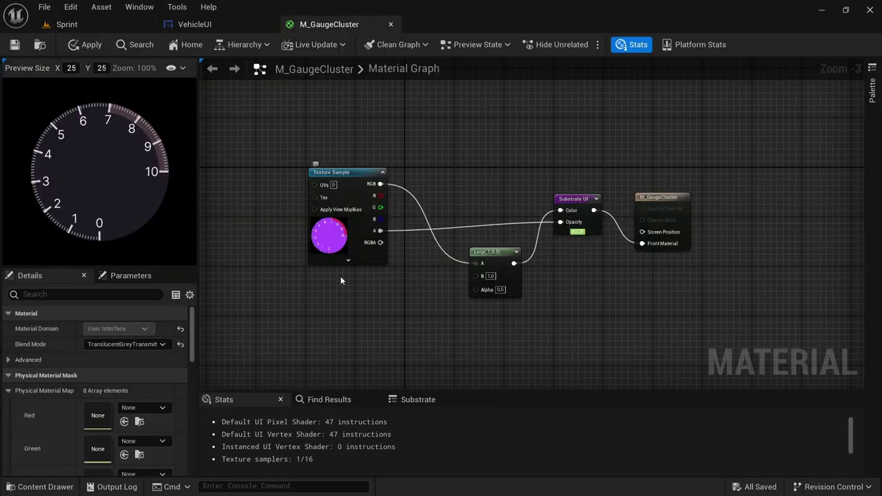
left_click(316, 299)
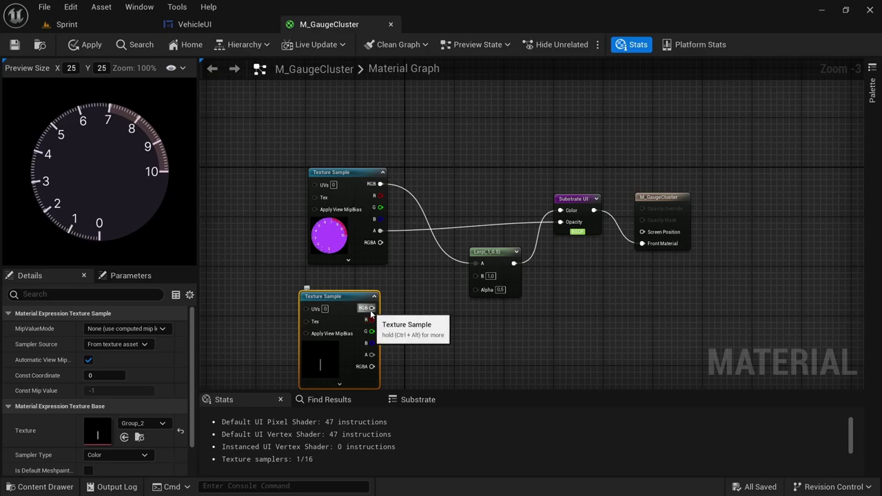
left_click_drag(371, 308, 477, 275)
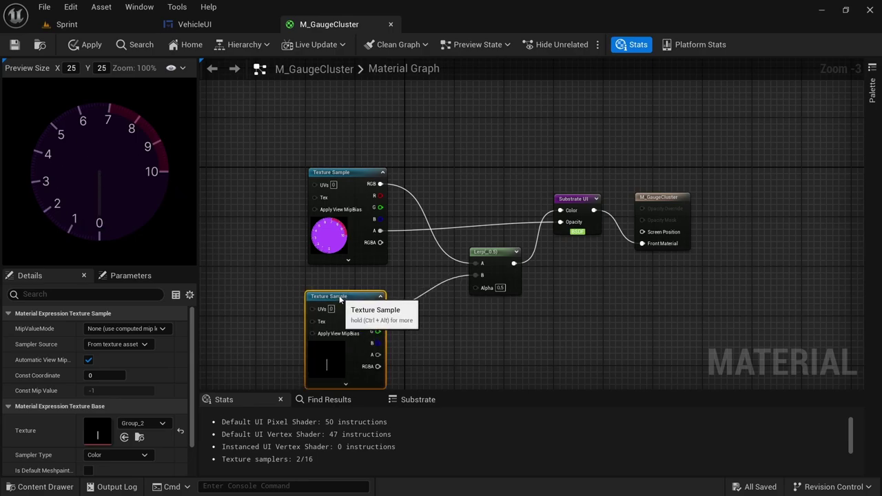
Step: Reposition the Lerp node and connect the Group_2 RGBA output to the Lerp Alpha
right_click_drag(419, 337, 398, 251)
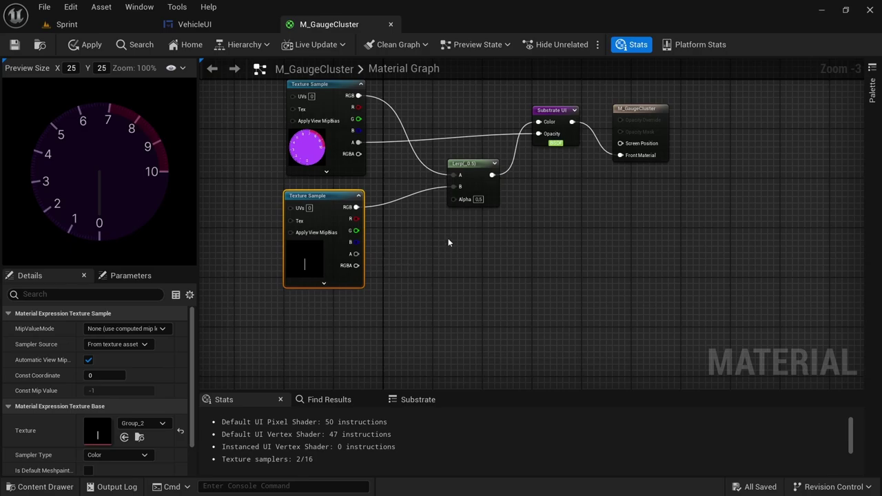
left_click_drag(472, 167, 457, 142)
right_click_drag(395, 206, 403, 240)
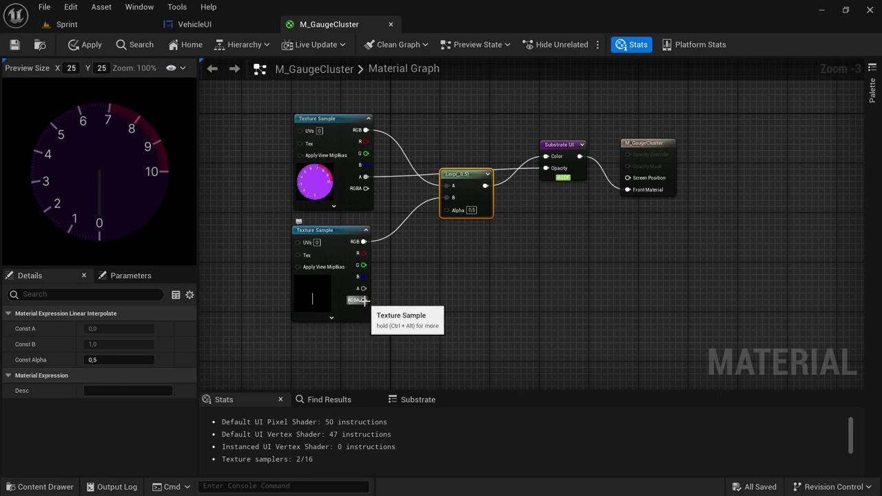
left_click_drag(363, 299, 494, 169)
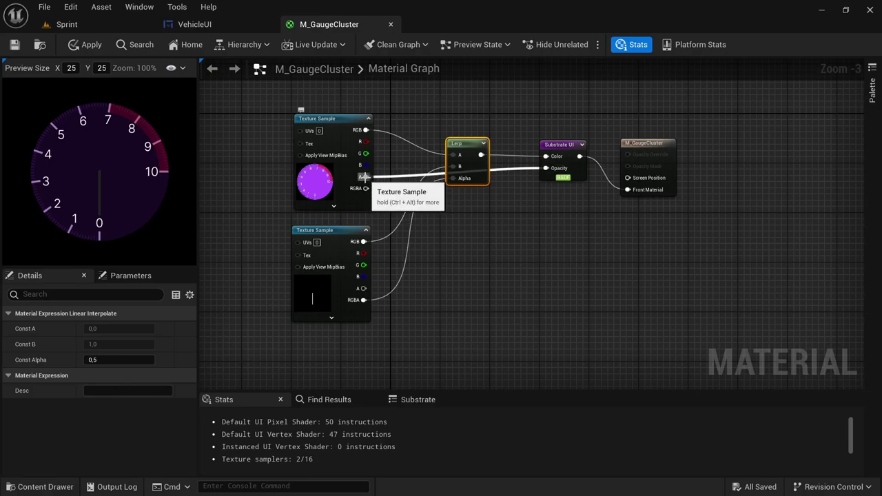
Step: Add both textures' alpha, clamp the sum, and drive Substrate UI Opacity with it
left_click_drag(363, 177, 449, 254)
type("add")
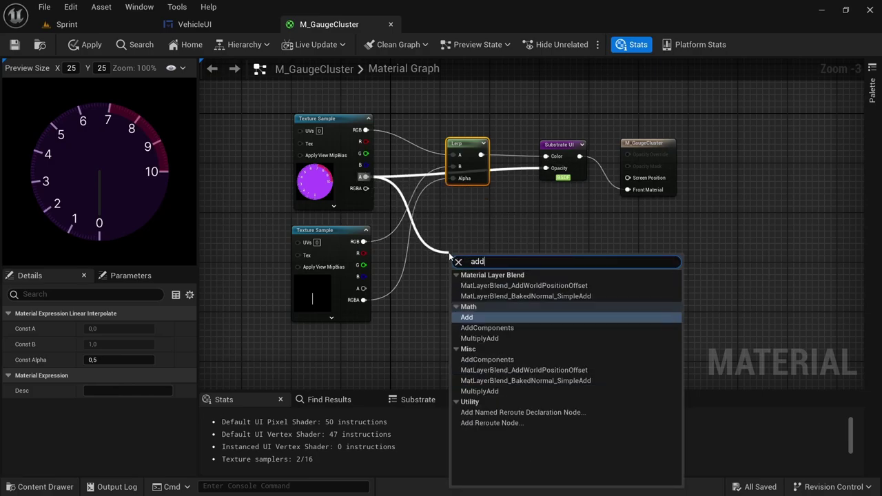
key("Return")
left_click_drag(364, 288, 510, 272)
type("cl")
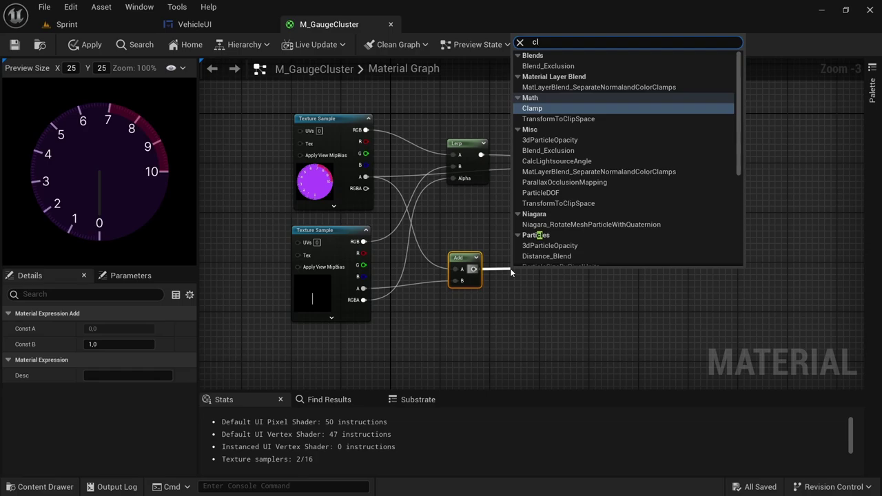
key("Return")
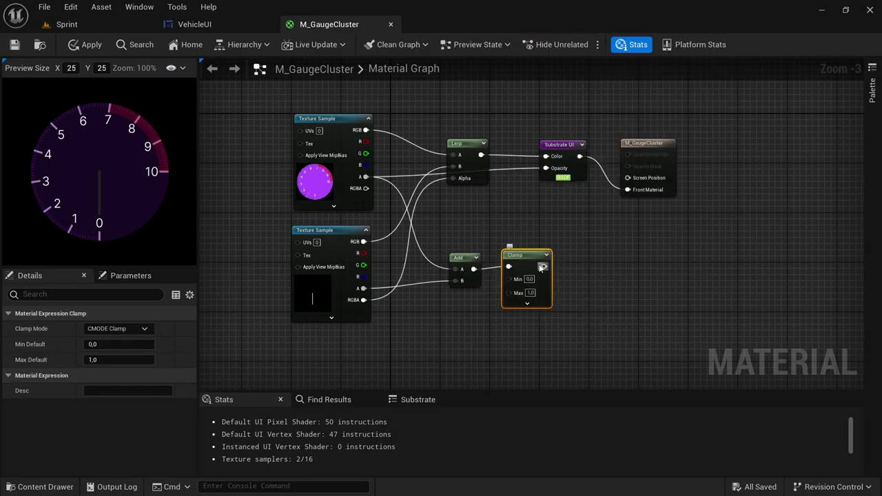
left_click_drag(543, 268, 546, 168)
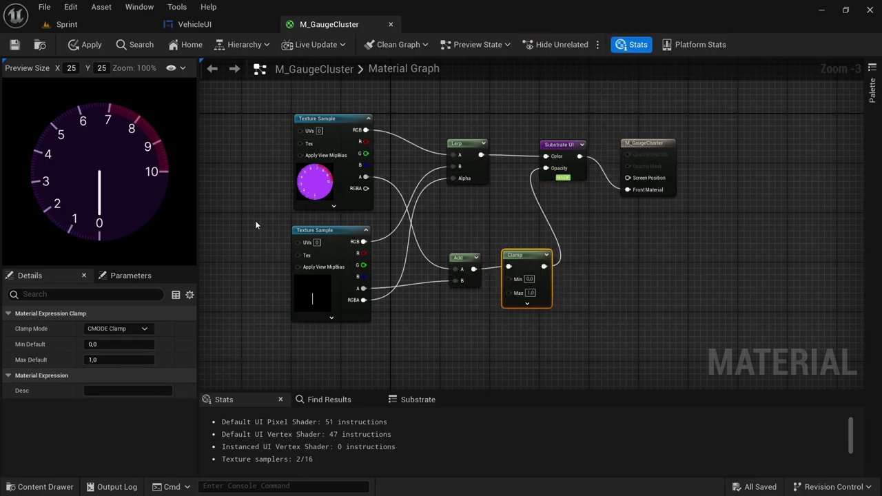
Step: Tidy the Add and Clamp nodes and bring the texture samples into view
left_click(458, 258, "ctrl")
scroll(481, 305, "down", 3)
scroll(516, 309, "up", 5)
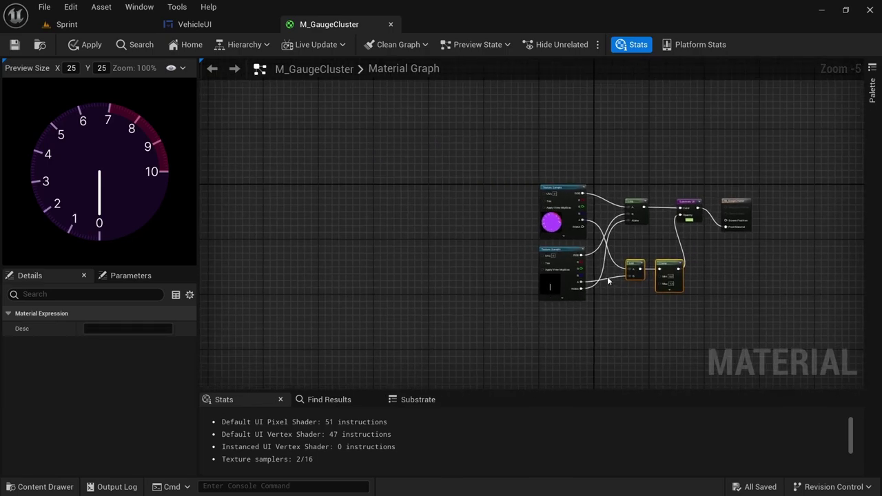
right_click_drag(438, 299, 588, 296)
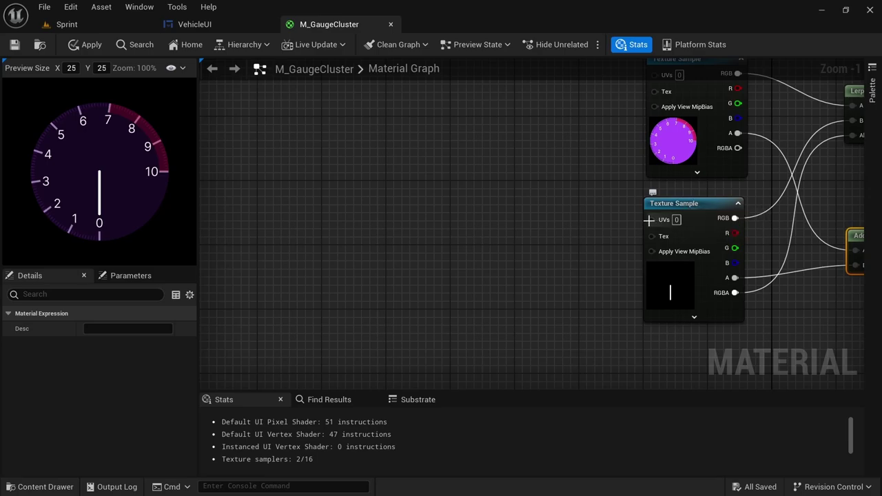
Step: Feed the needle texture's UVs from a CustomRotator driven by TexCoord[0], and place a Constant2Vector
left_click_drag(649, 220, 607, 225)
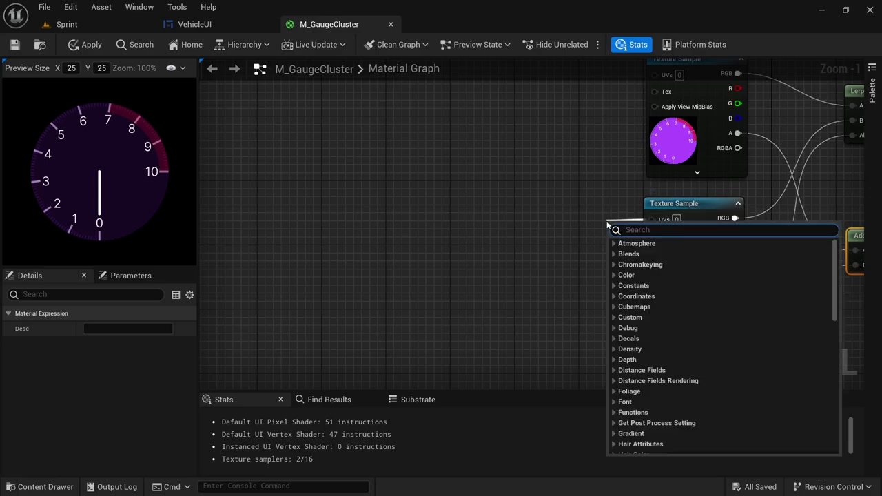
type("custom")
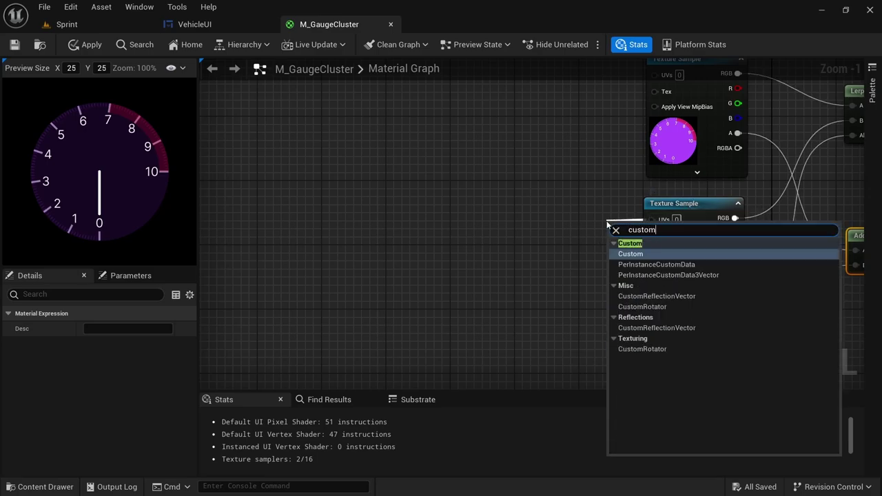
type("rot")
key("Return")
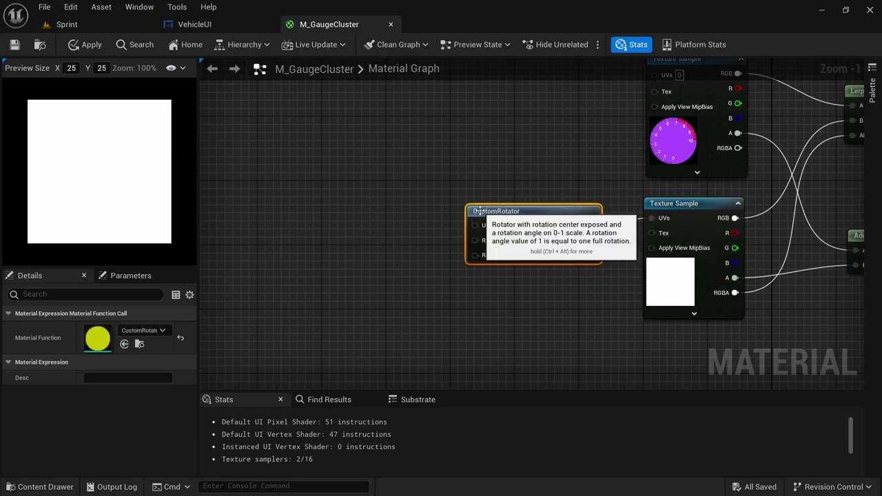
left_click_drag(474, 225, 434, 228)
type("tex")
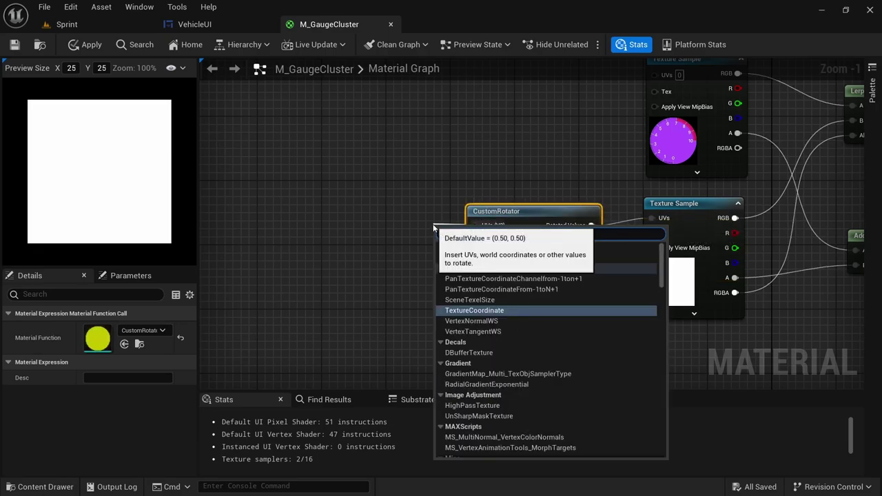
key("Return")
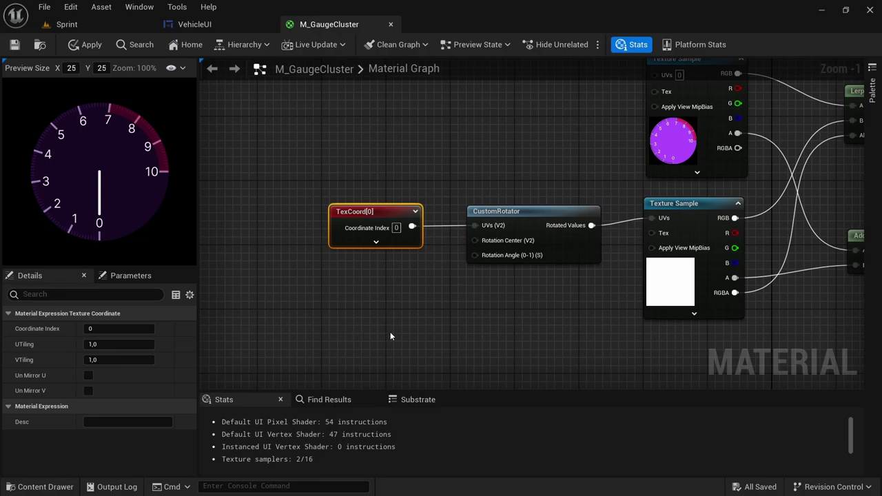
left_click(387, 274)
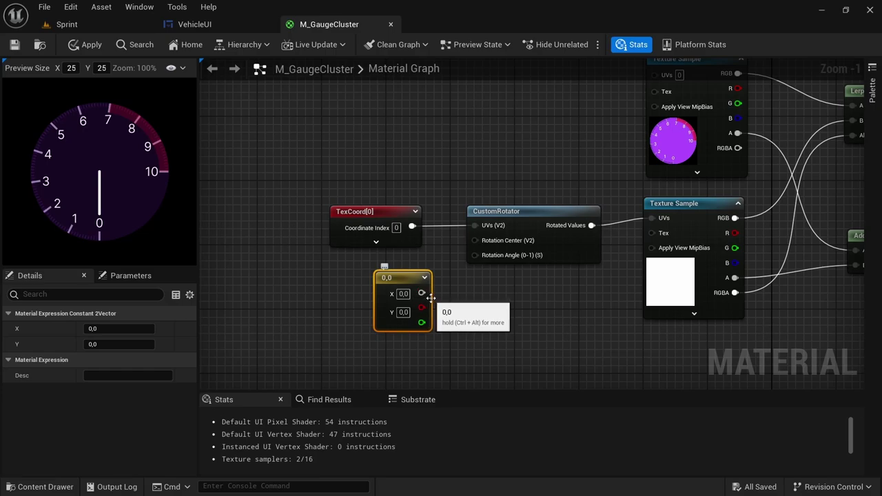
Step: Wire the Constant2Vector into Rotation Center and set its X and Y to 0.5
left_click_drag(421, 293, 474, 241)
left_click(403, 294)
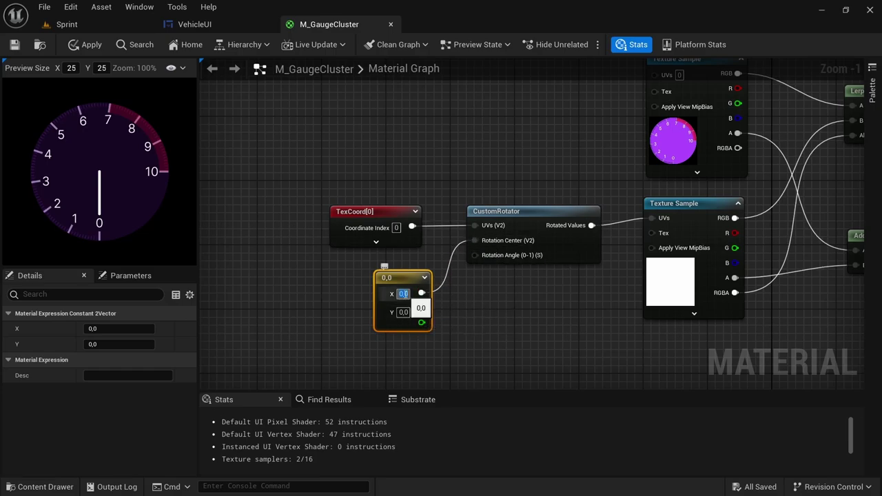
type("5")
left_click(403, 313)
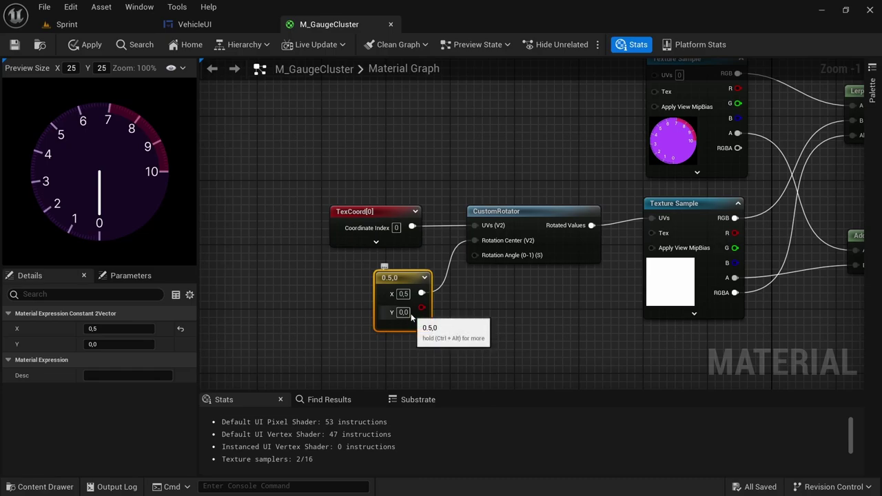
type(".5")
left_click(405, 279)
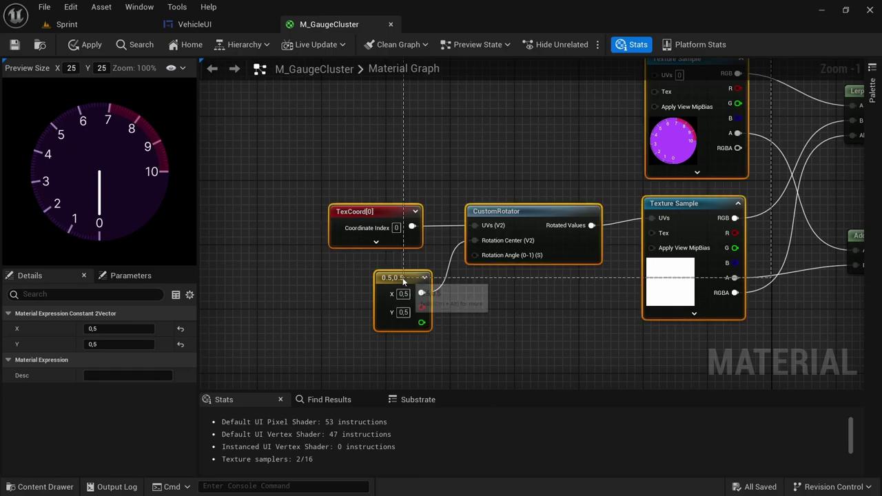
left_click_drag(401, 280, 396, 279)
scroll(441, 310, "down", 1)
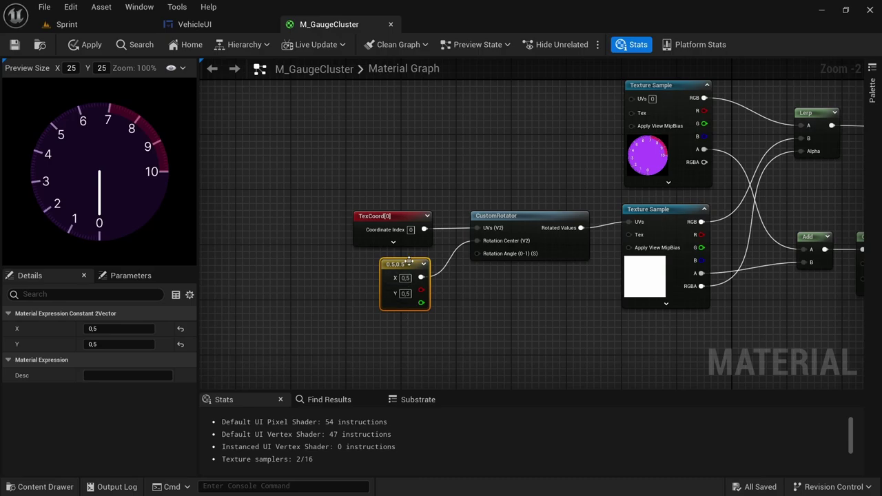
Step: Add a Lerp (0,1) node driving the CustomRotator's Rotation Angle
right_click(387, 328)
type("lerp")
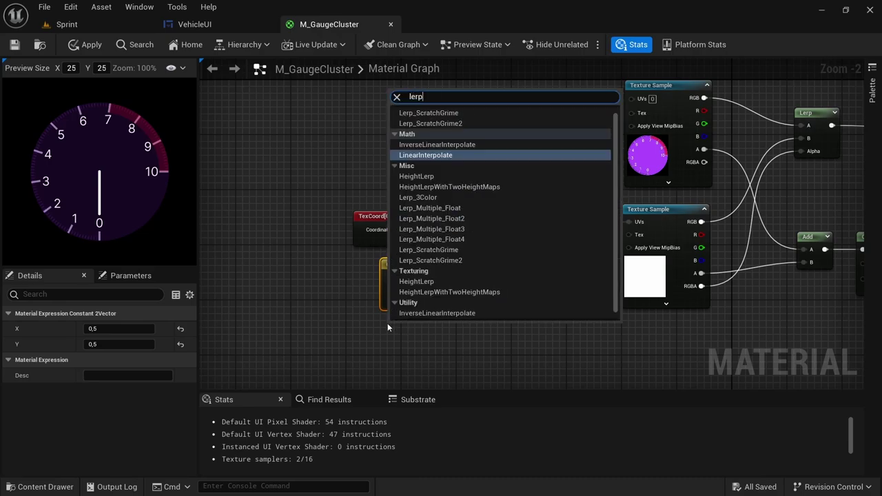
key("Return")
left_click_drag(437, 341, 477, 254)
scroll(450, 351, "up", 2)
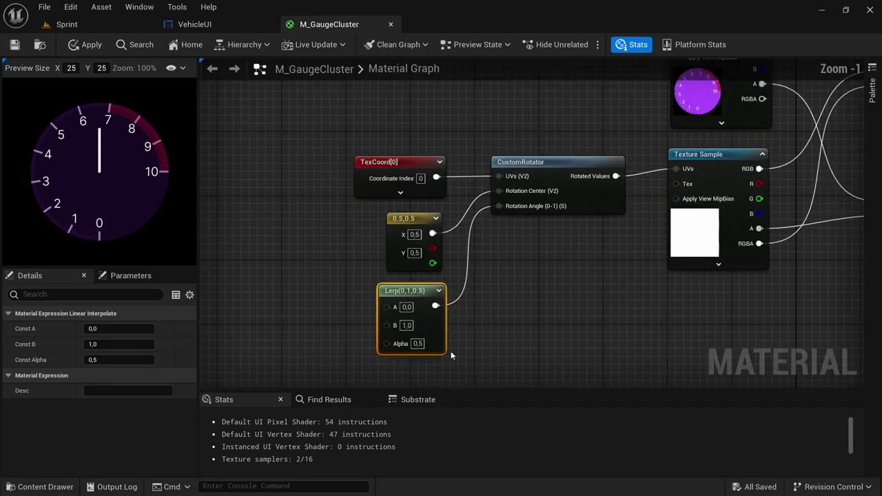
Step: Promote the Lerp's Alpha to a scalar parameter named RPMRange
right_click(386, 342)
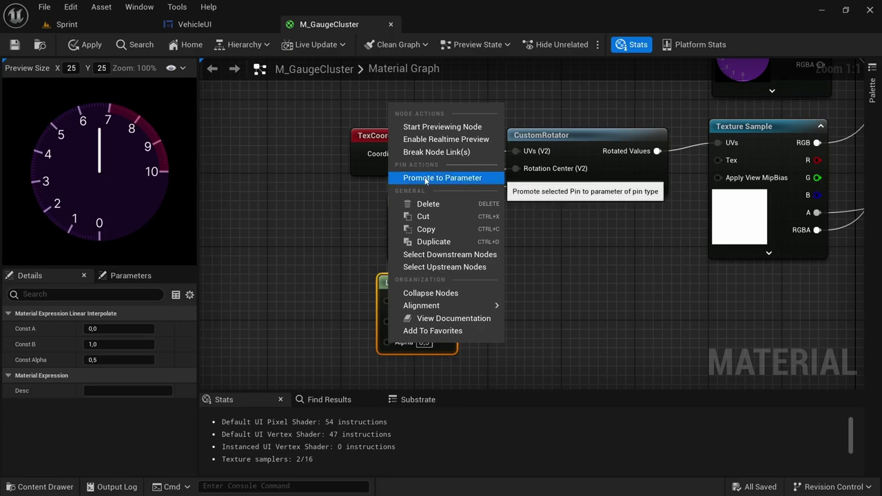
left_click(462, 181)
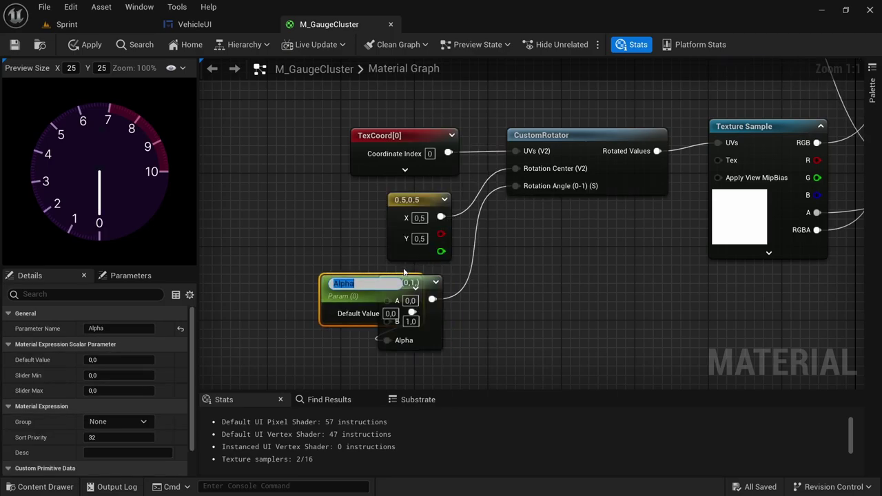
type("RPMRange")
key("Return")
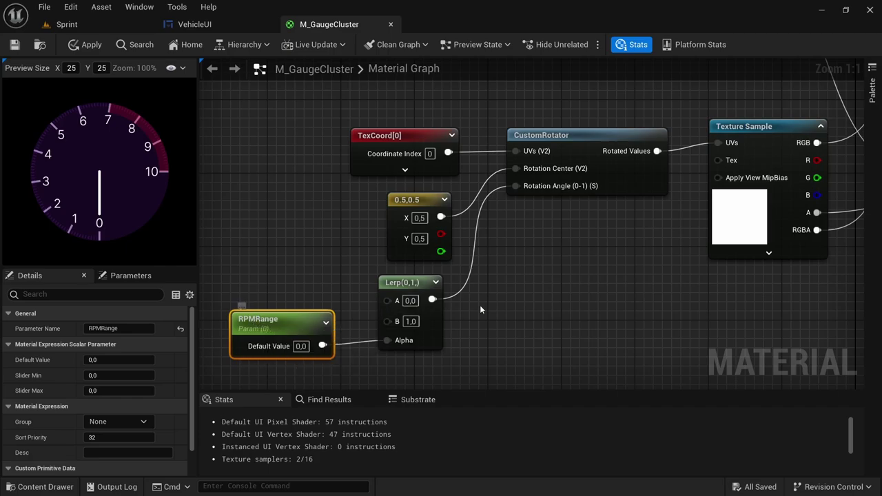
scroll(378, 330, "down", 3)
Step: Drag RPMRange's default value to 0,0448 to test the gauge needle's rotation
scroll(378, 329, "up", 2)
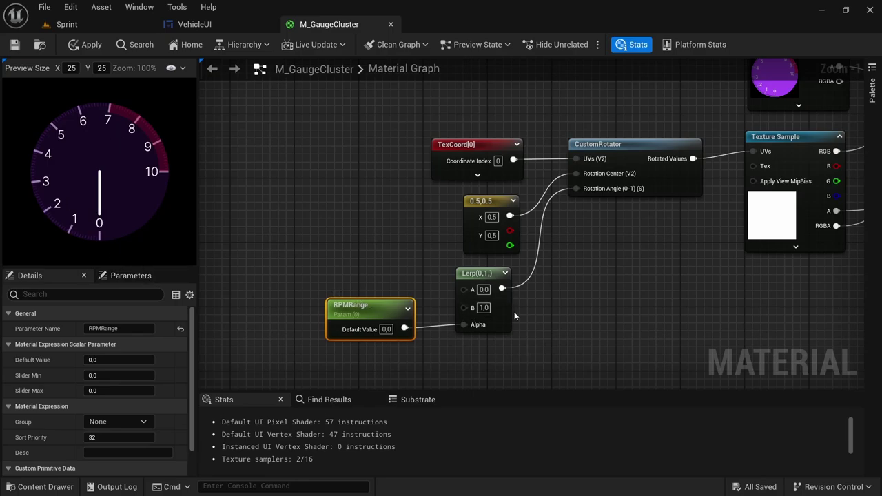
scroll(514, 311, "up", 1)
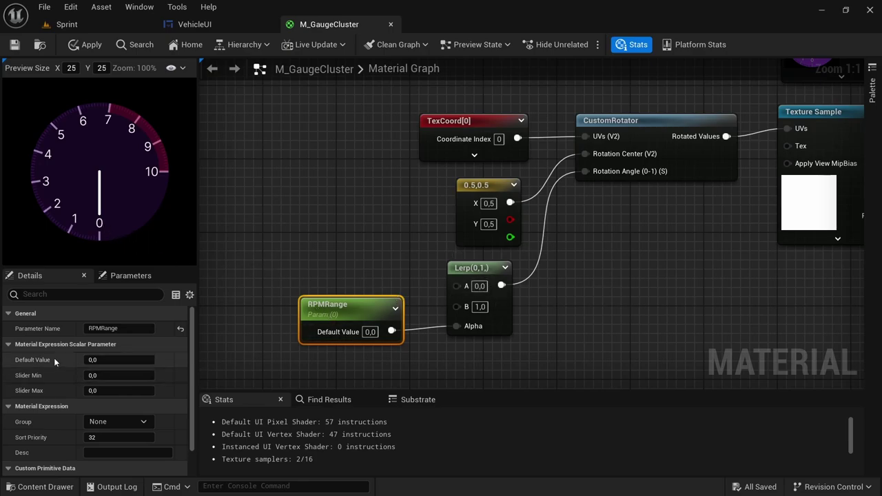
left_click_drag(100, 359, 111, 359)
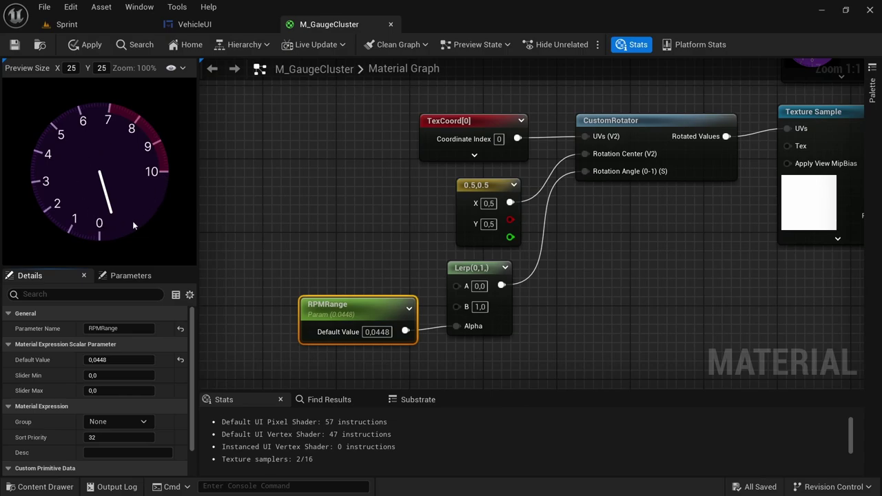
Step: Set the Lerp's B value to -0,75 and test RPMRange at 1
left_click(480, 307)
type("-0,75")
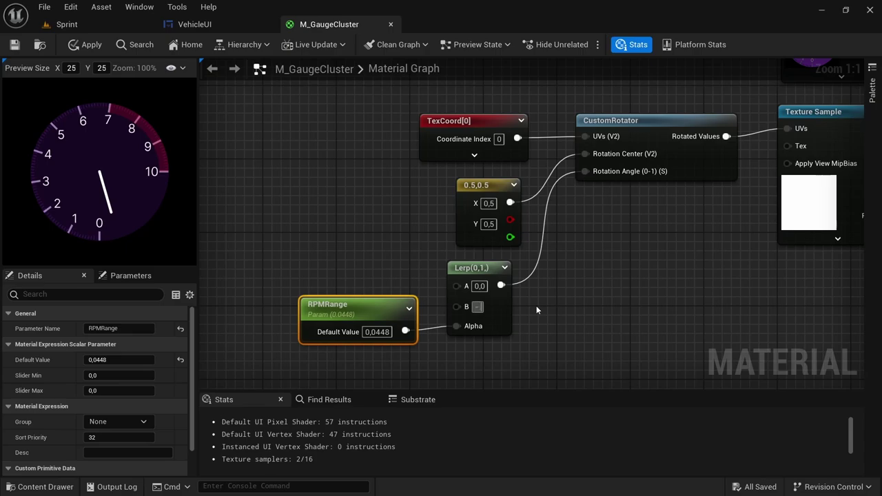
key("Return")
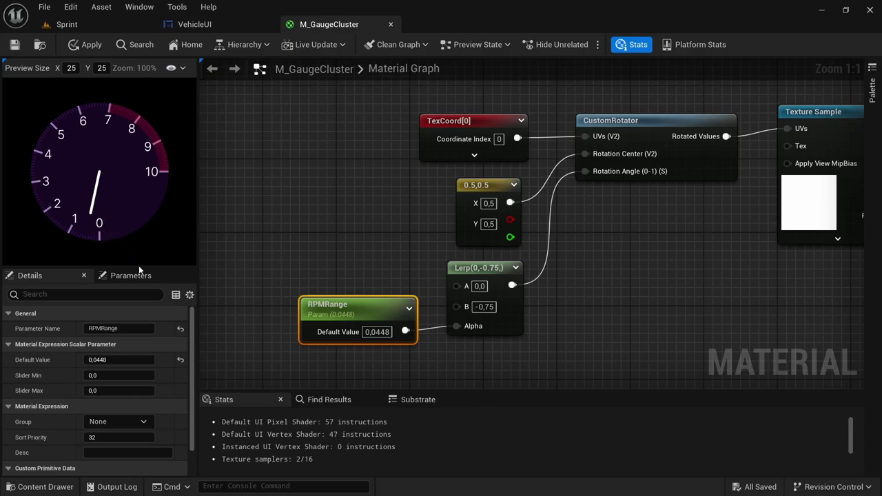
left_click(378, 332)
type("1")
key("Return")
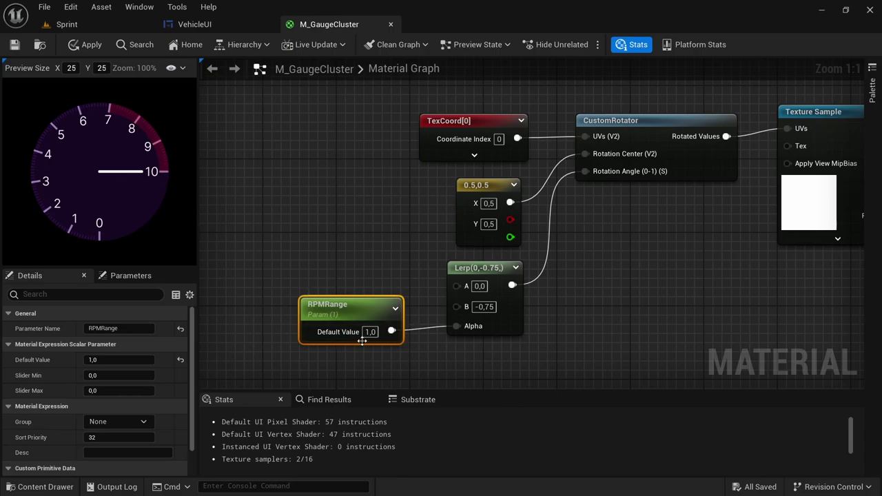
Step: Test the needle by sliding RPMRange above 1, then setting it to 0 and back to 1
left_click_drag(110, 360, 119, 359)
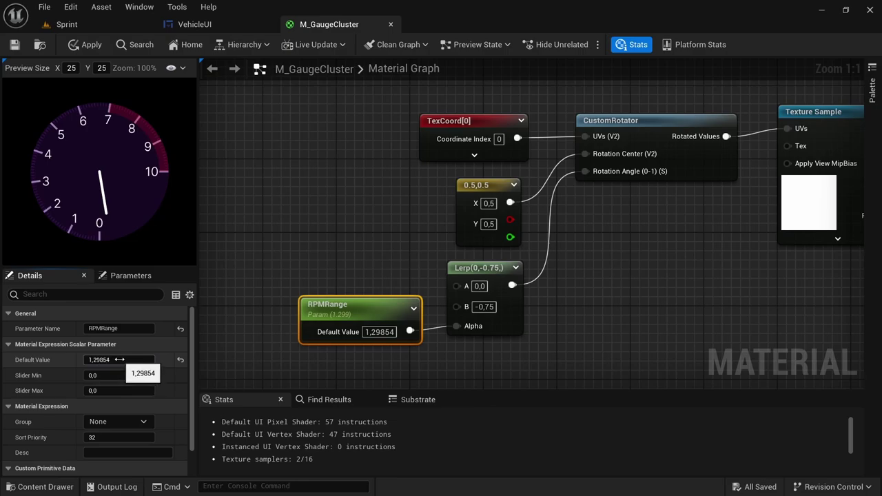
left_click(123, 359)
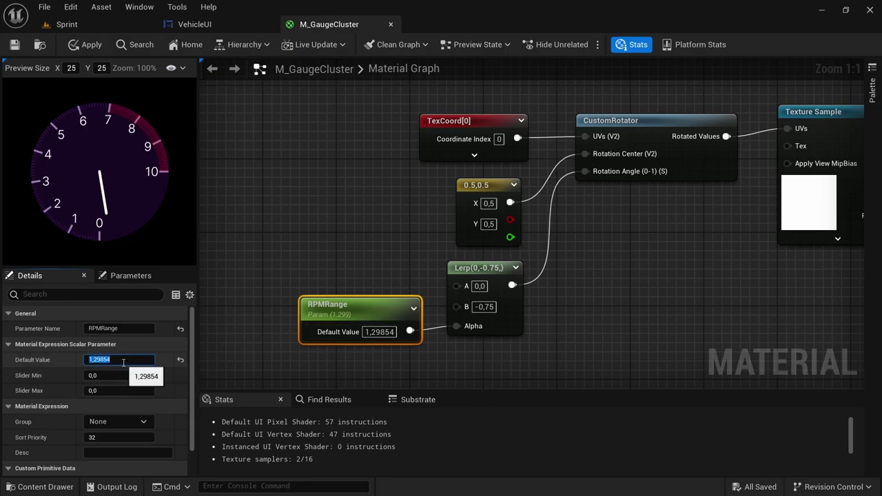
type("0")
key("Return")
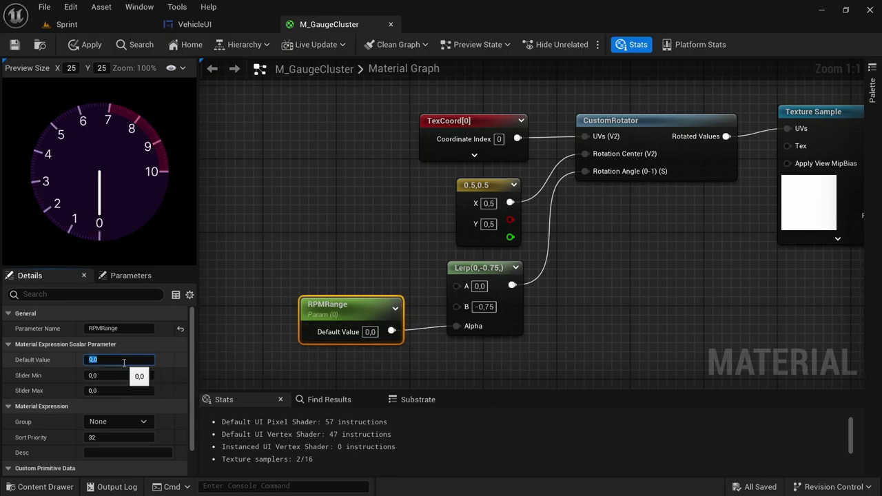
type("1")
key("Return")
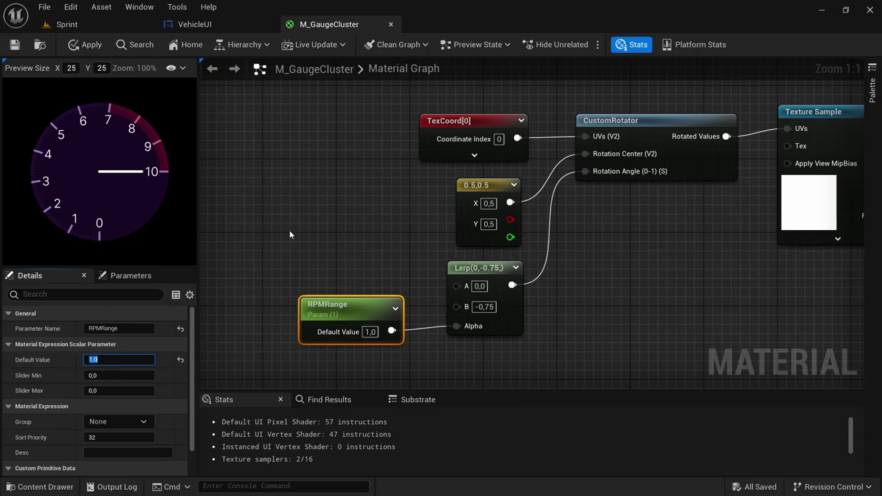
scroll(307, 237, "down", 3)
right_click_drag(577, 273, 535, 314)
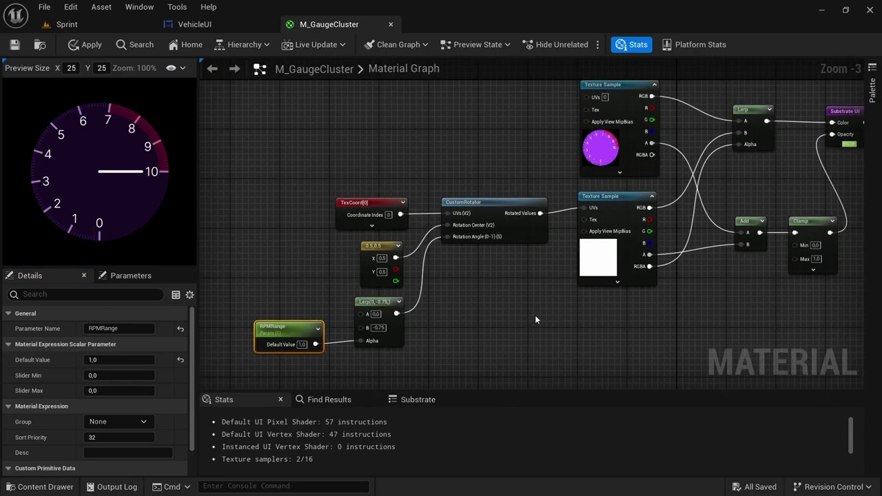
scroll(535, 314, "down", 1)
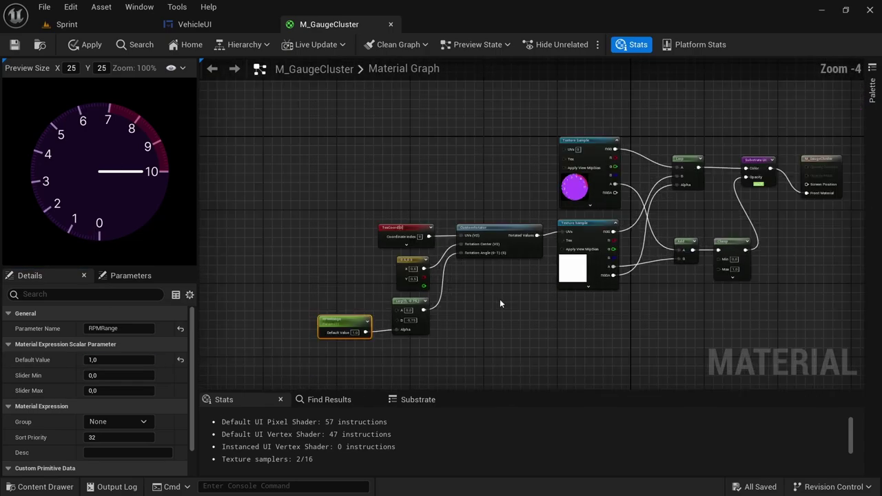
Step: Reset RPMRange to 0, apply the material, and close the M_GaugeCluster editor
left_click(106, 359)
type("0")
left_click(240, 242)
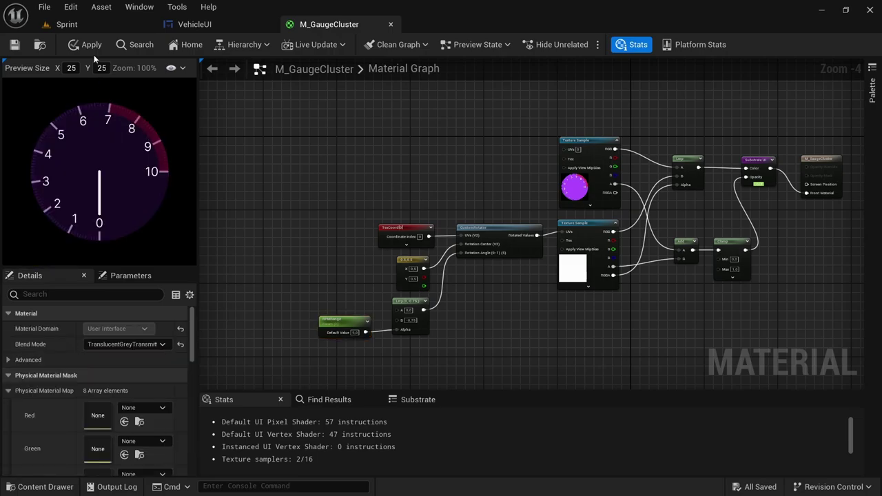
left_click(88, 45)
left_click(391, 25)
left_click(67, 25)
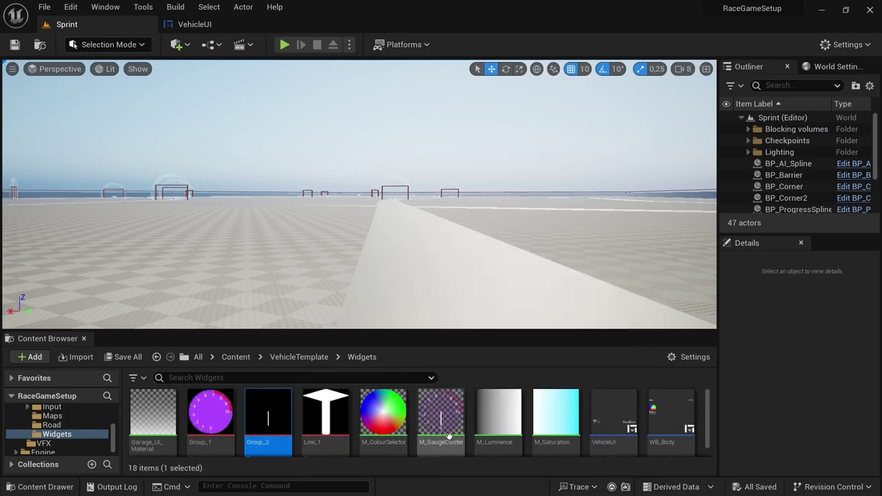
Step: Create a material instance from the M_GaugeCluster material
mouse_move(440, 419)
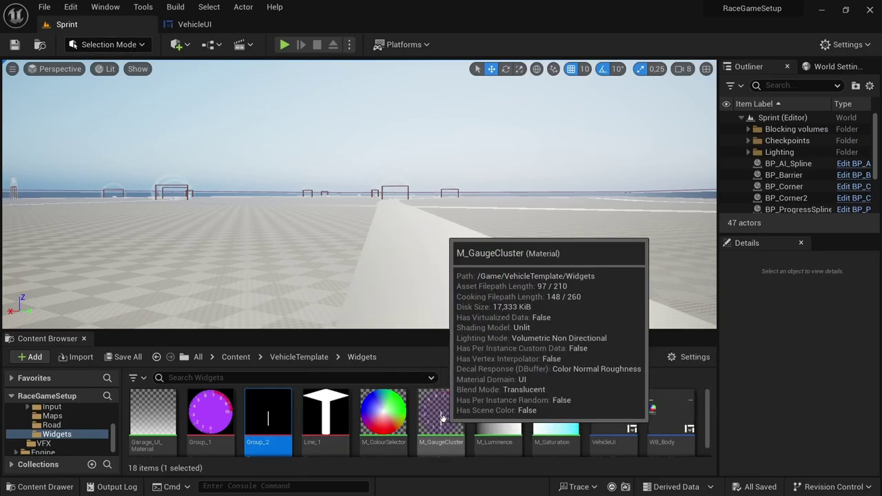
left_click(440, 418)
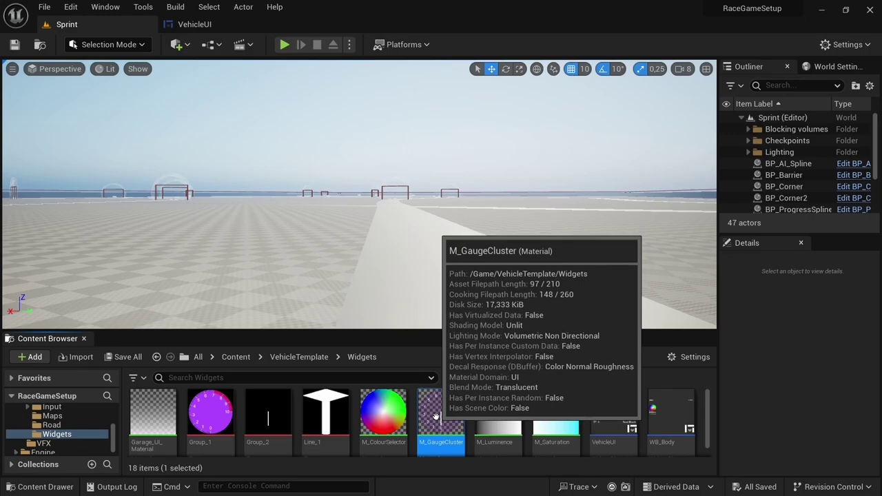
right_click(439, 420)
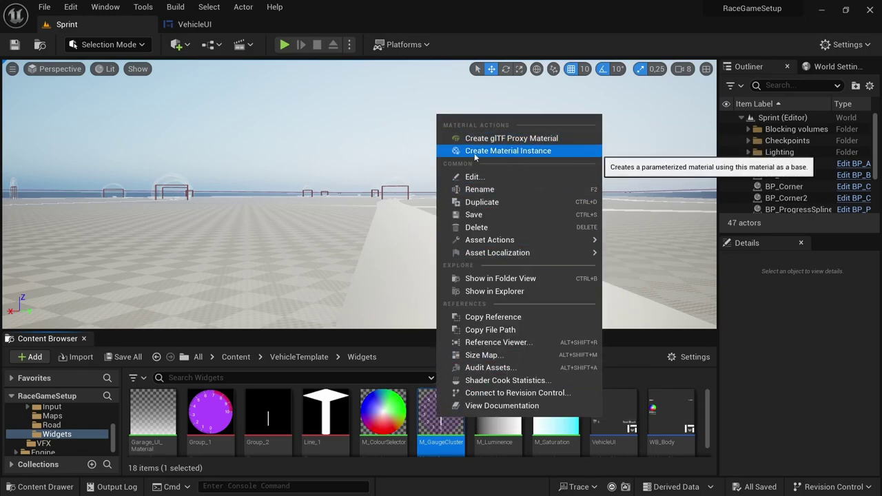
left_click(523, 158)
Step: Rename the new instance to MI_GaugeCluster and open it in the instance editor
key("Return")
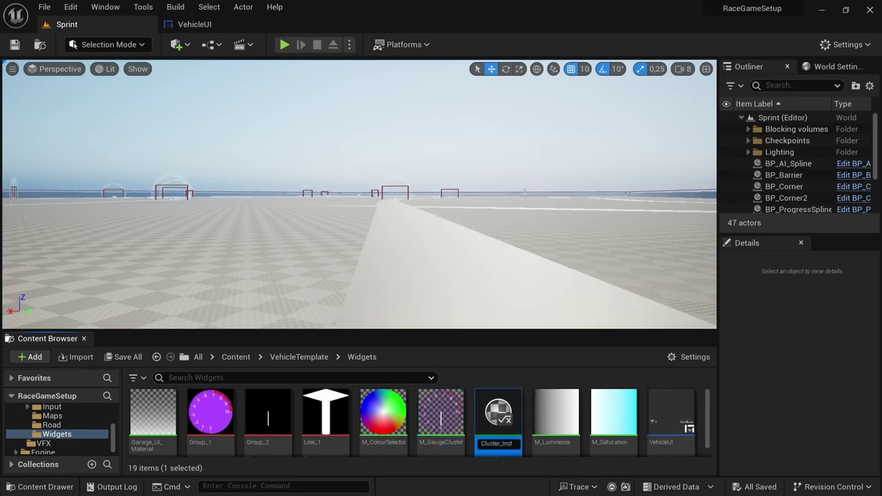
key("Home")
left_click(486, 443)
type("I")
key("End")
key("BackSpace")
key("BackSpace")
key("BackSpace")
key("BackSpace")
key("BackSpace")
key("Return")
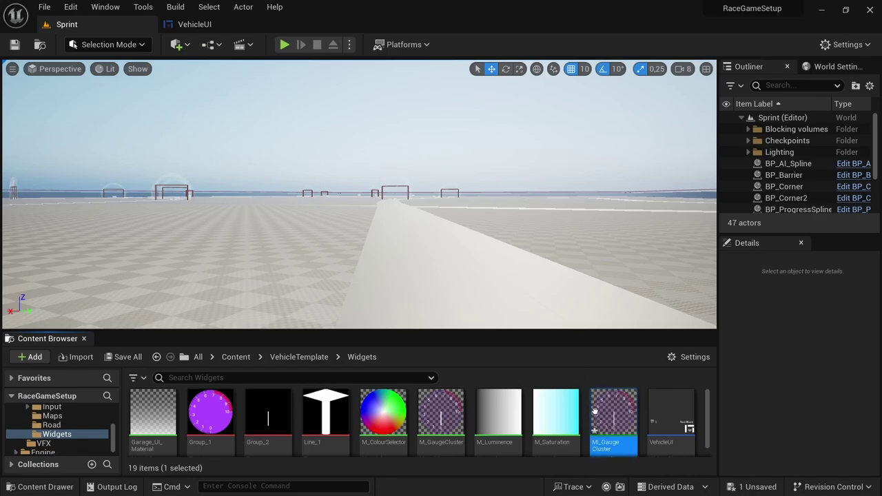
mouse_move(614, 417)
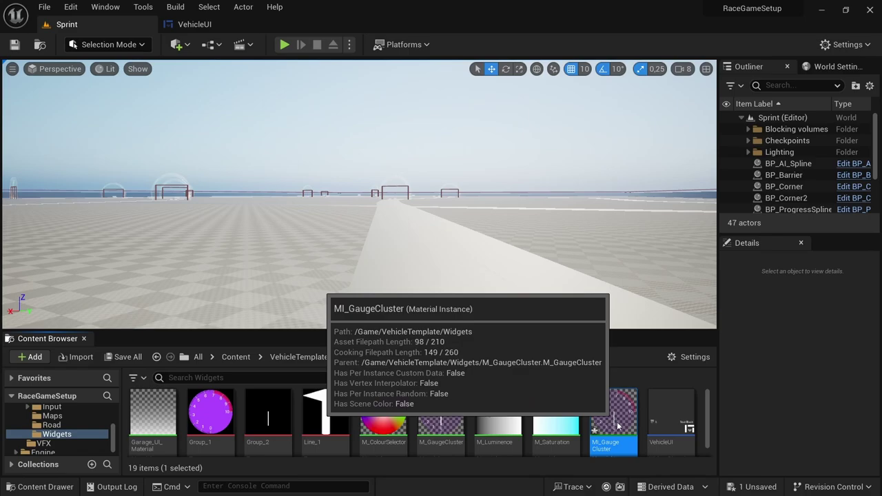
double_click(617, 426)
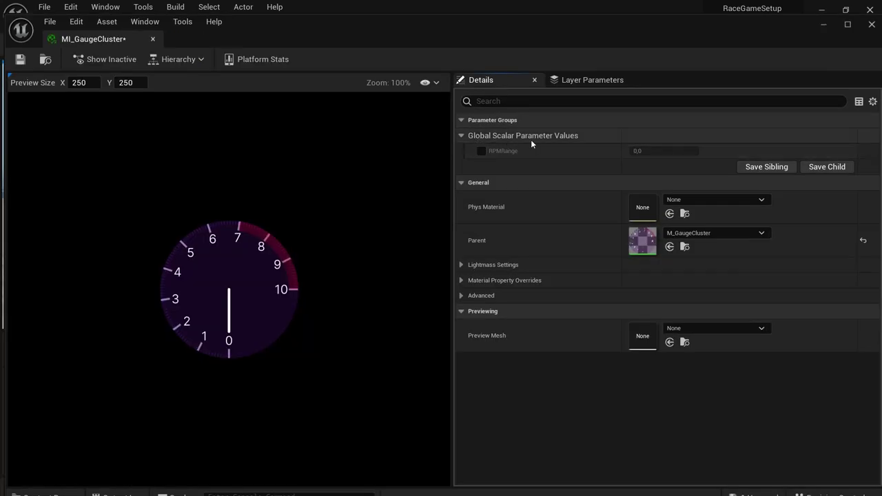
Step: Enable the RPMRange override in MI_GaugeCluster, save it, and close the instance editor
left_click(481, 151)
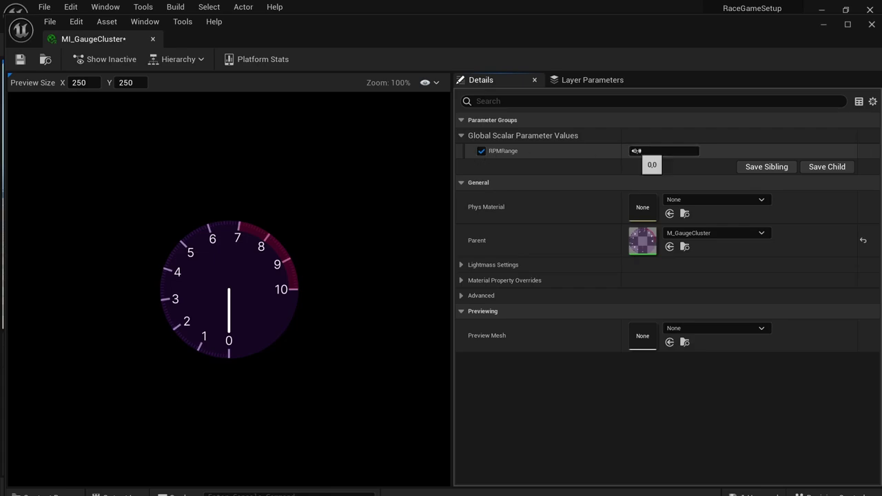
left_click(25, 64)
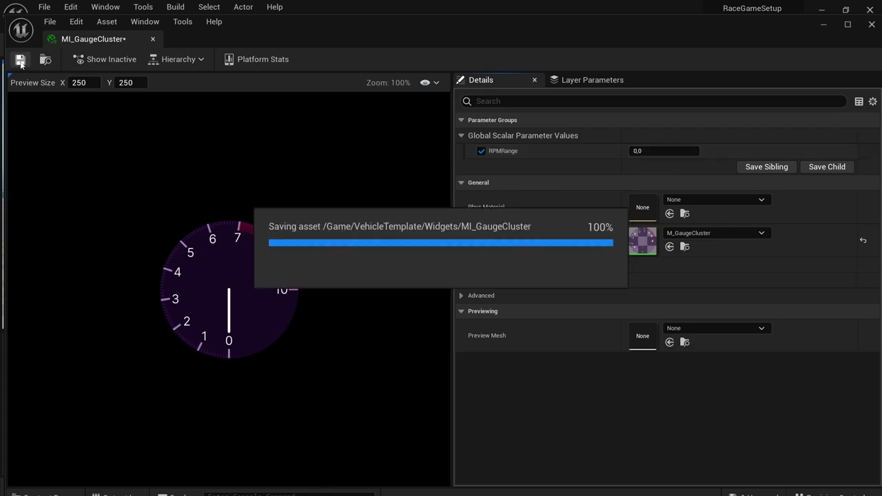
left_click(153, 38)
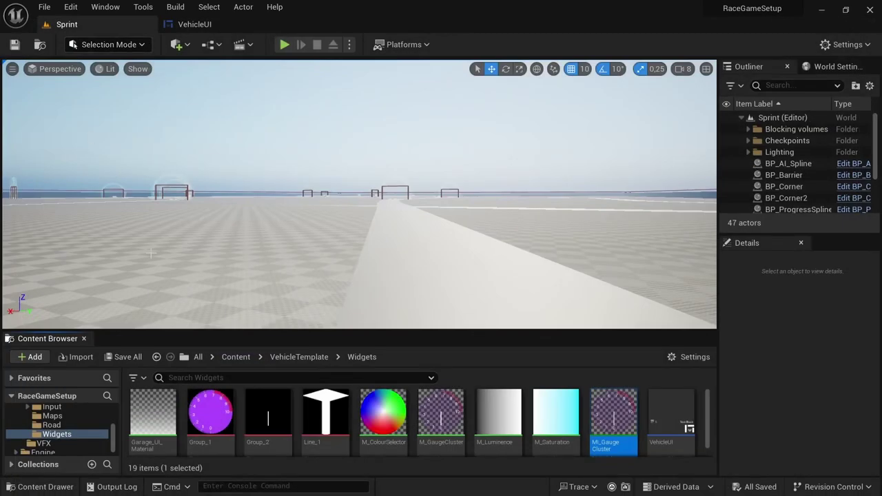
Step: In the VehicleUI Designer, select the Text Block and centre it horizontally
left_click(193, 25)
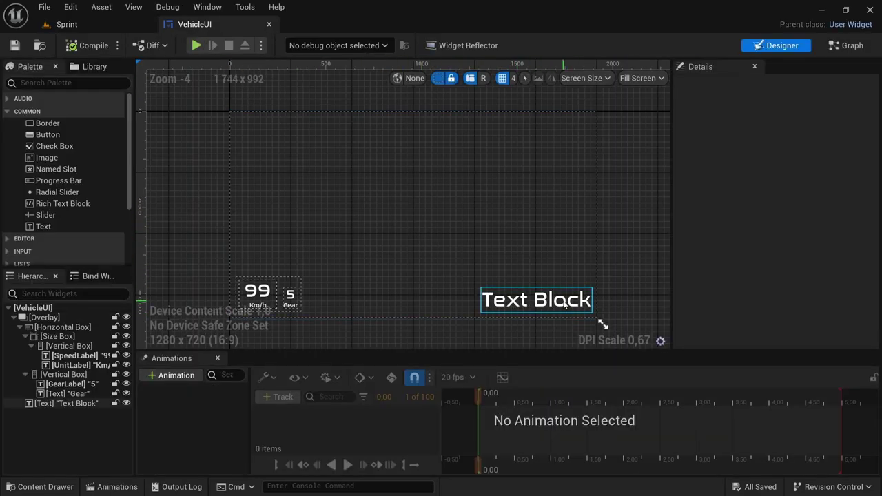
left_click(586, 297)
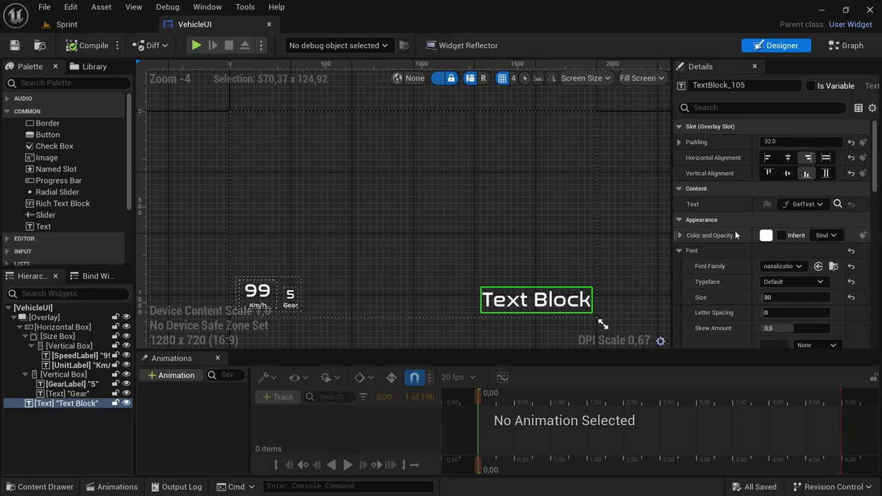
left_click(788, 159)
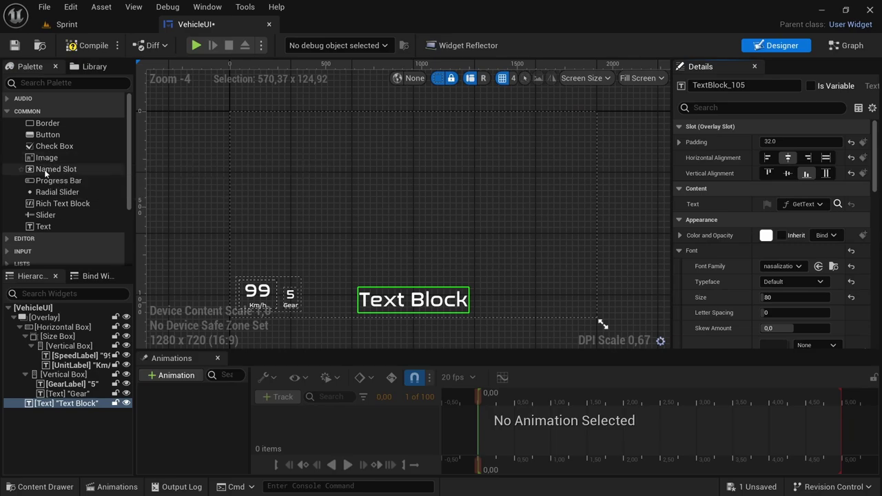
Step: Add an Image to the overlay, aligned bottom-right with 32 padding
left_click(49, 83)
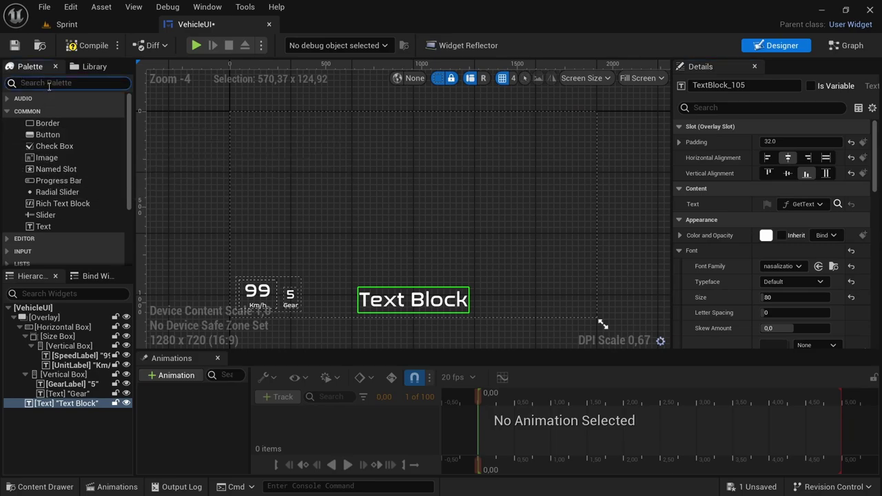
type("image")
left_click_drag(47, 111, 45, 322)
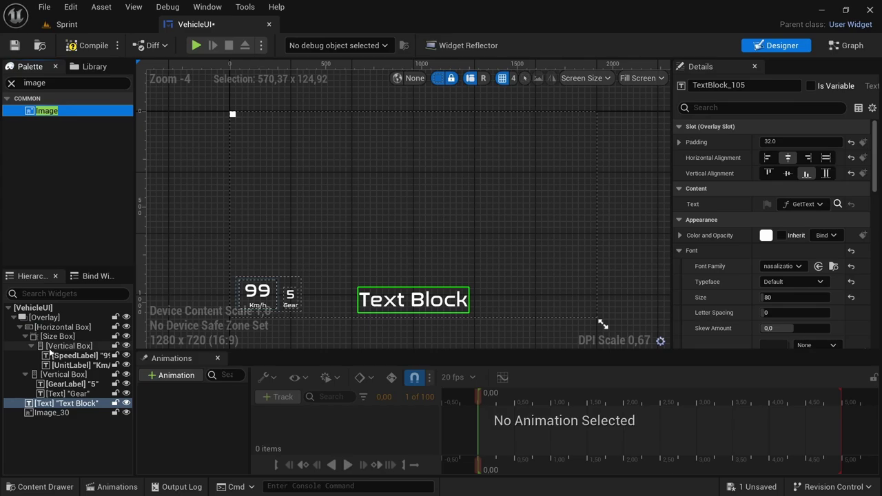
left_click(49, 414)
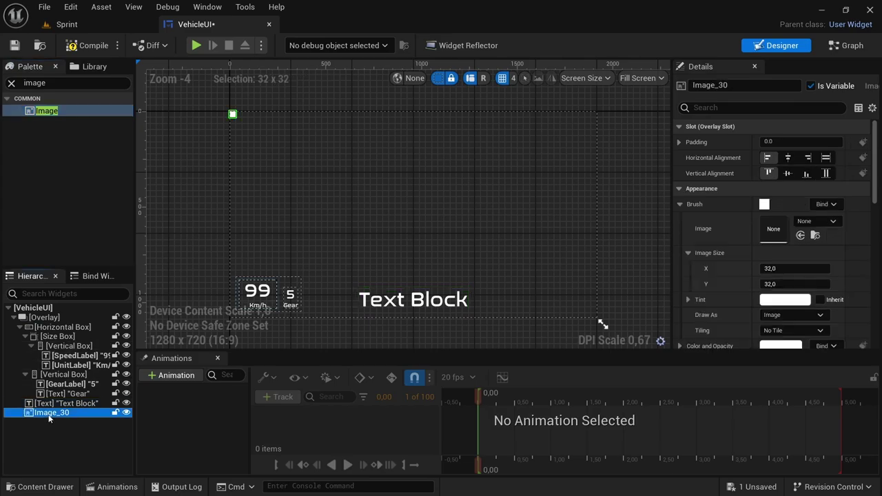
left_click(808, 159)
left_click(807, 174)
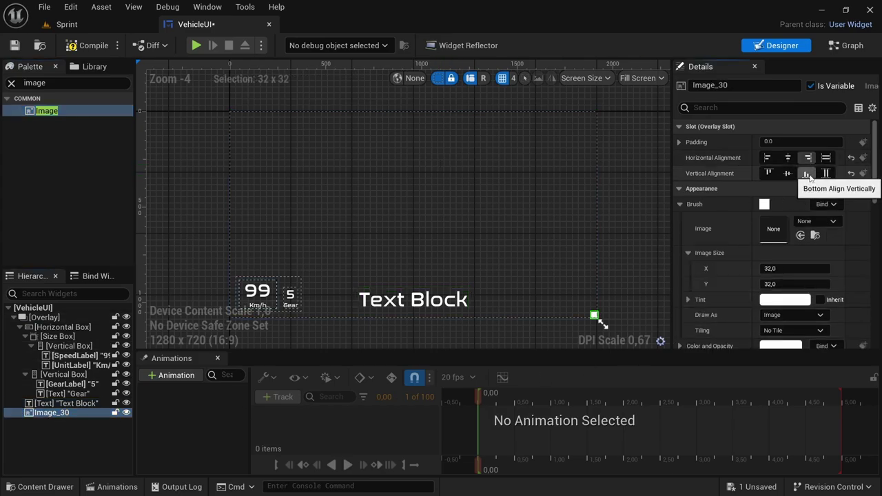
left_click(801, 142)
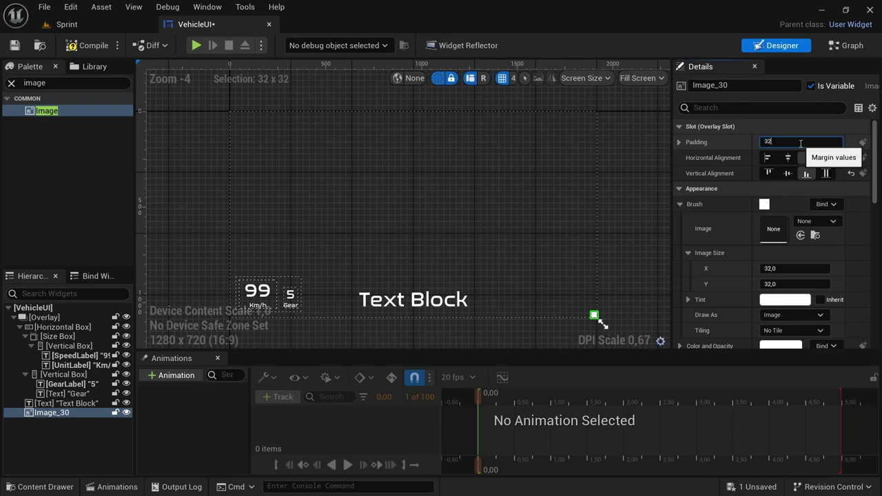
key("Return")
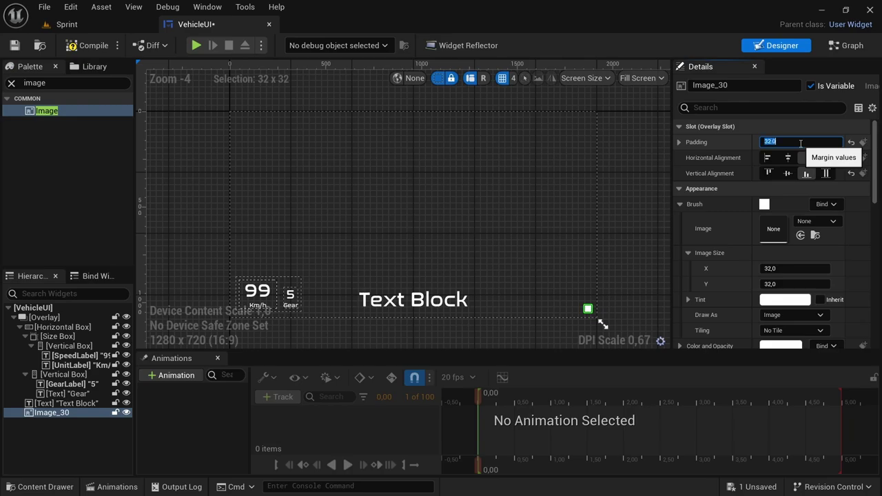
Step: Set the image brush to M_GaugeCluster with a 400×400 image size
left_click(817, 221)
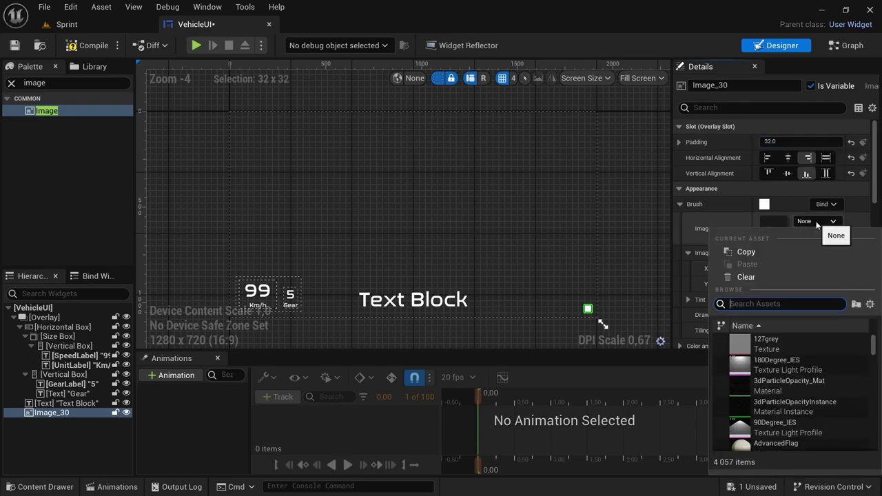
type("gauge")
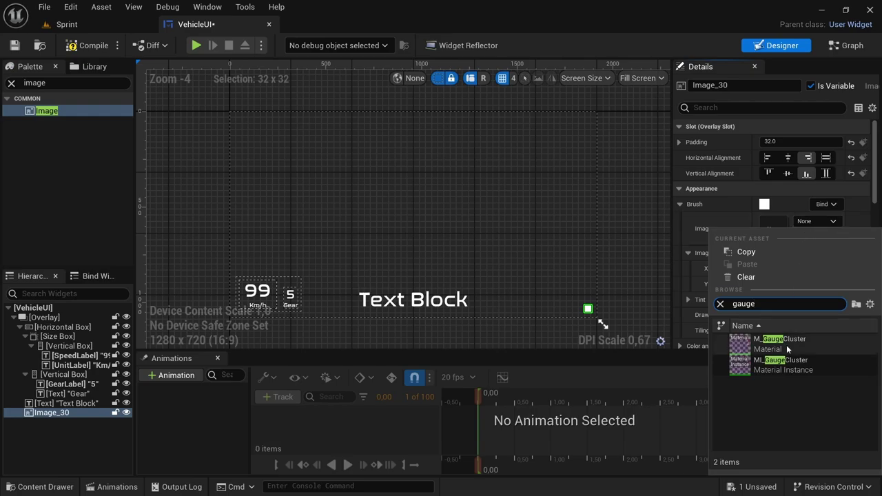
left_click(779, 344)
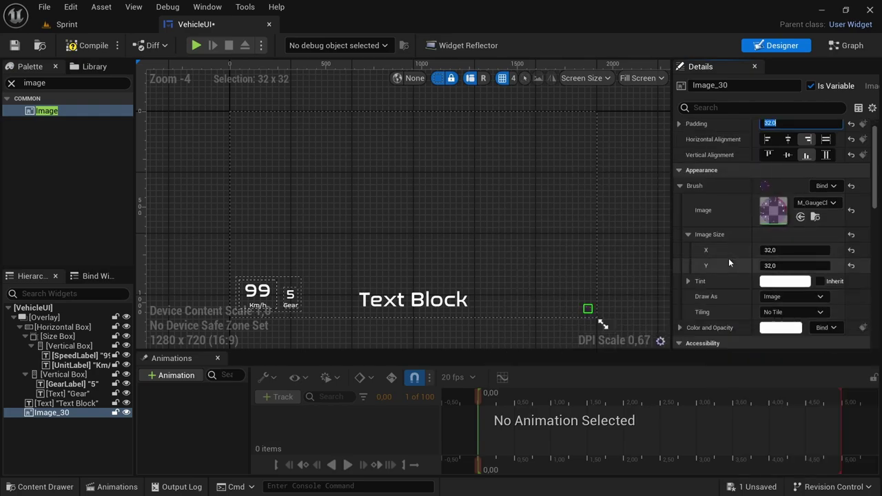
scroll(724, 252, "down", 1)
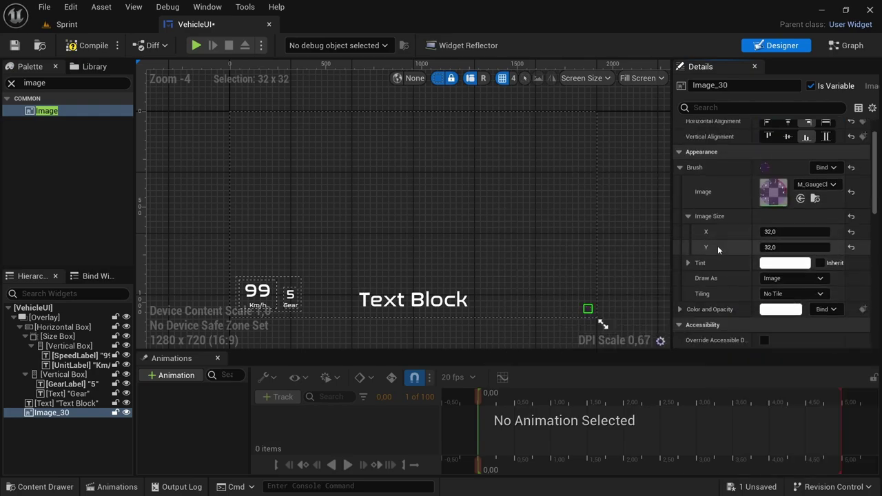
left_click(801, 236)
type("4")
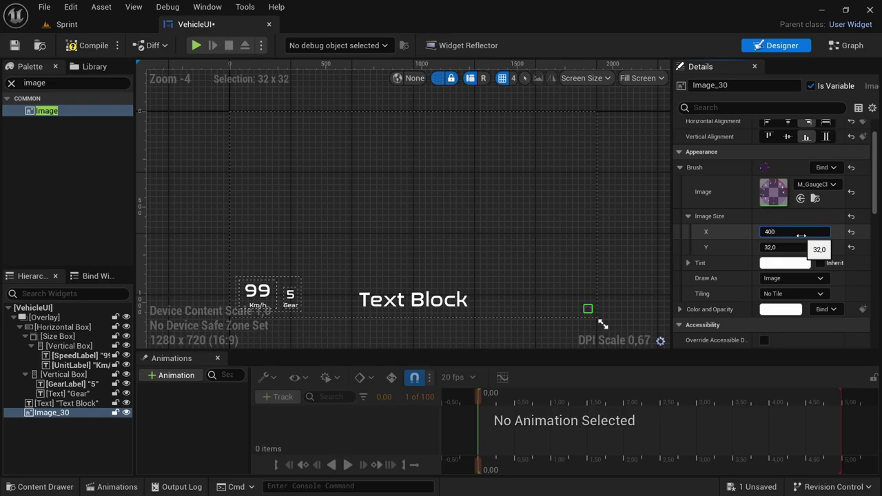
type("00")
key("Return")
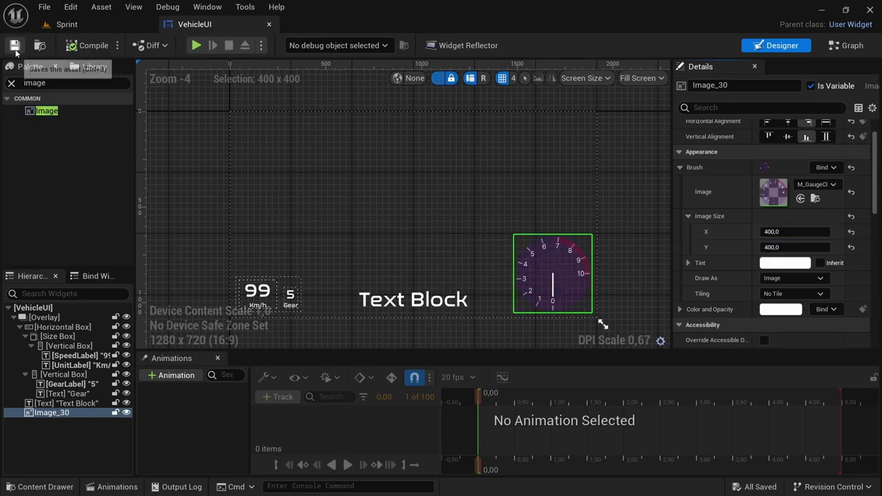
Step: Save VehicleUI and rename the image widget to GCluster_Image
left_click(14, 46)
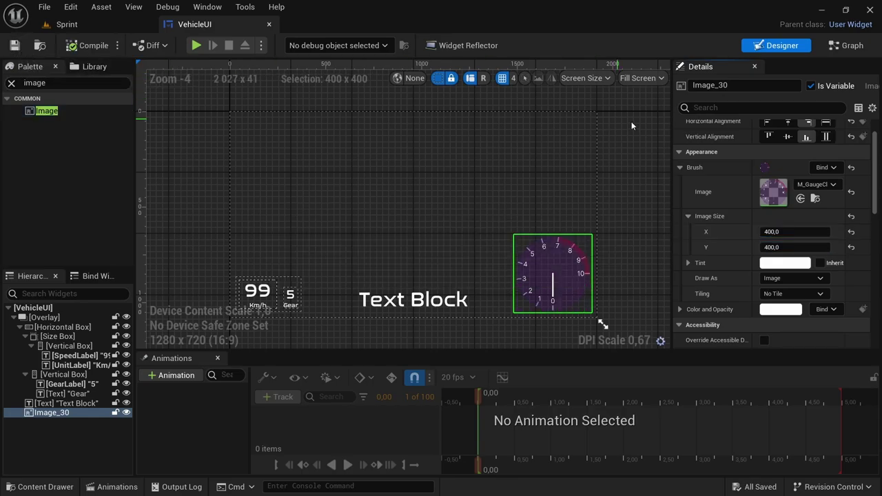
left_click(744, 86)
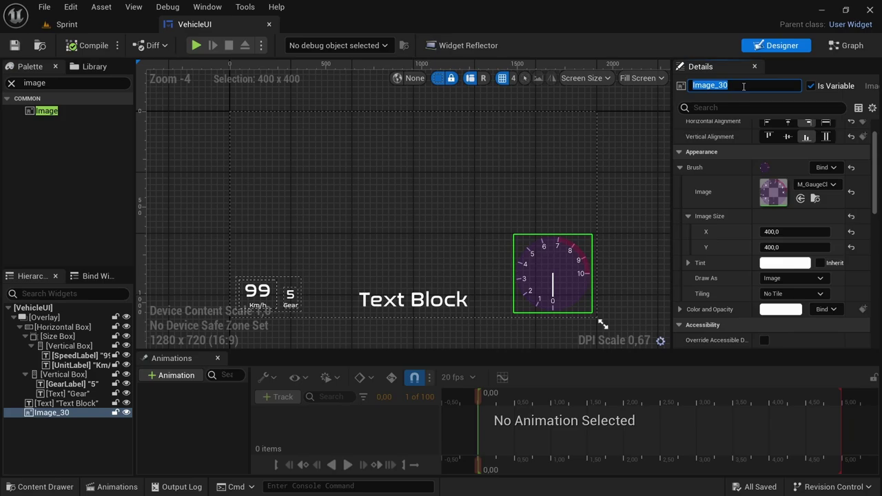
type("GCluster_")
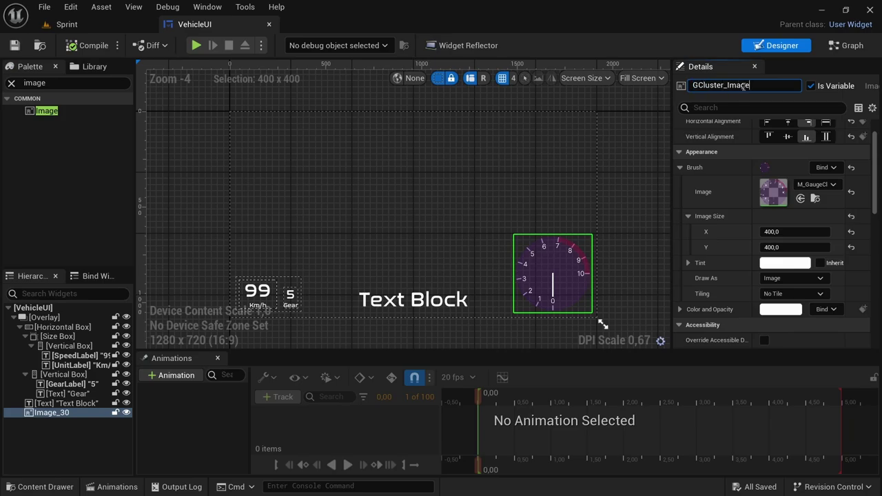
key("Return")
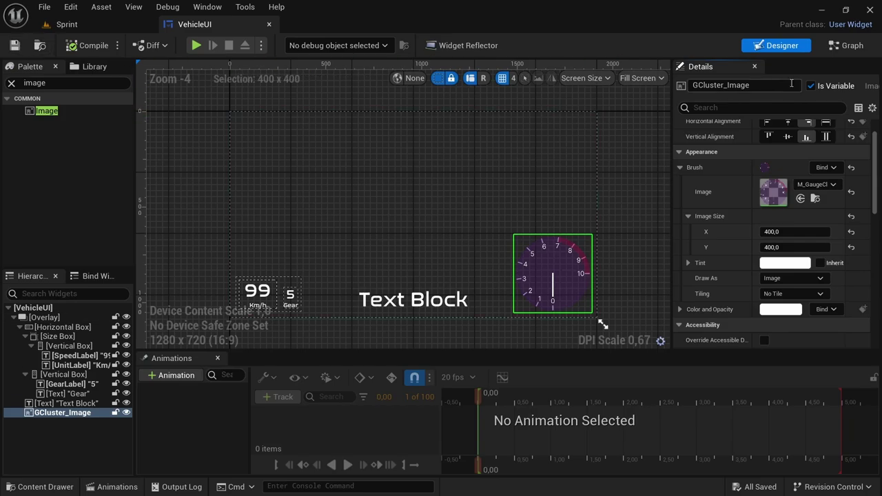
Step: Place an Event Construct node in the VehicleUI event graph
left_click(852, 45)
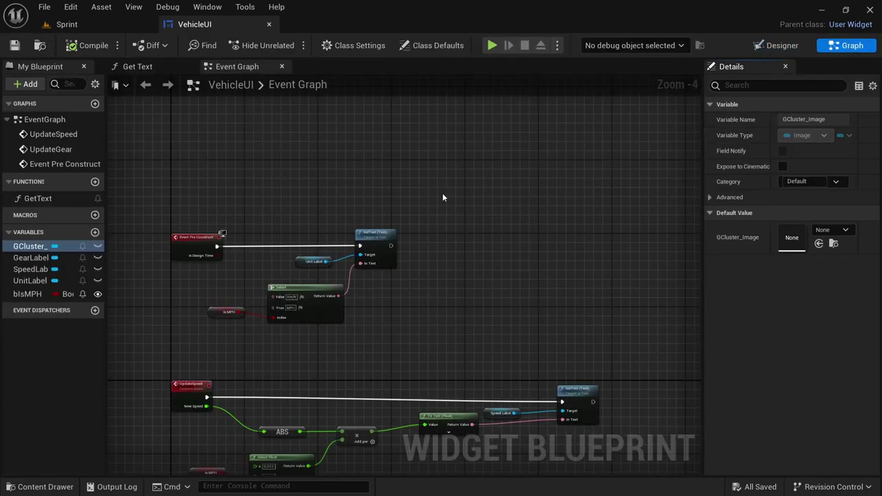
scroll(319, 282, "up", 3)
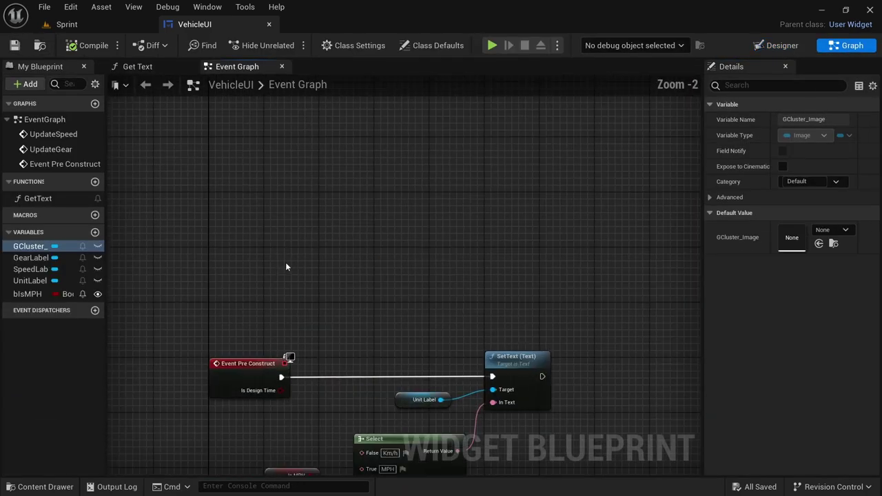
right_click(232, 232)
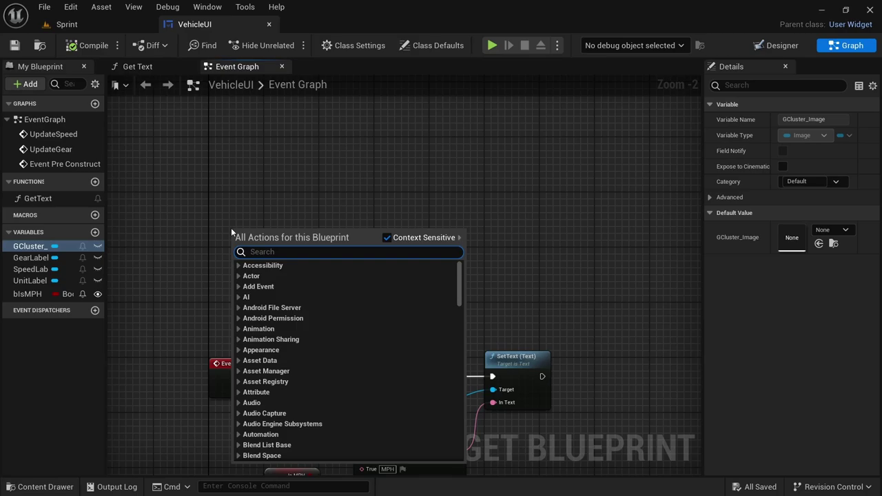
type("event con")
key("Return")
scroll(272, 274, "up", 1)
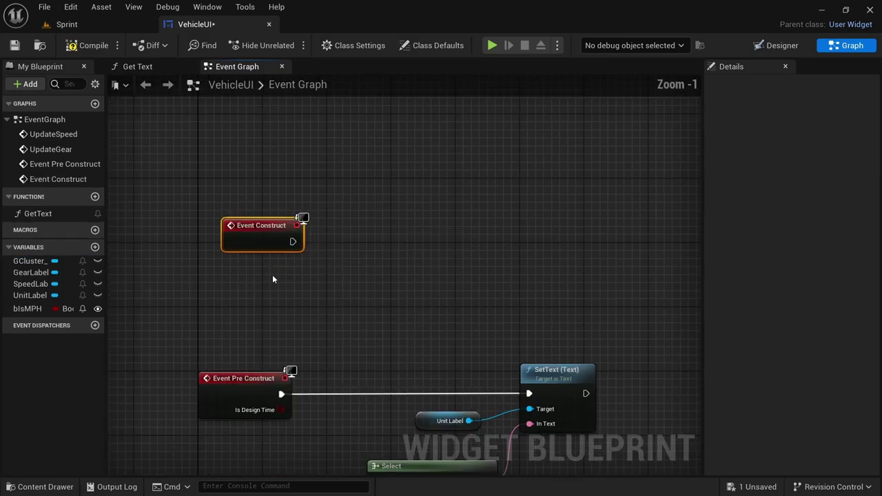
left_click_drag(265, 234, 240, 224)
Step: Cast Get Player Pawn to SportsCar_Pawn, triggered from Event Construct
right_click(222, 271)
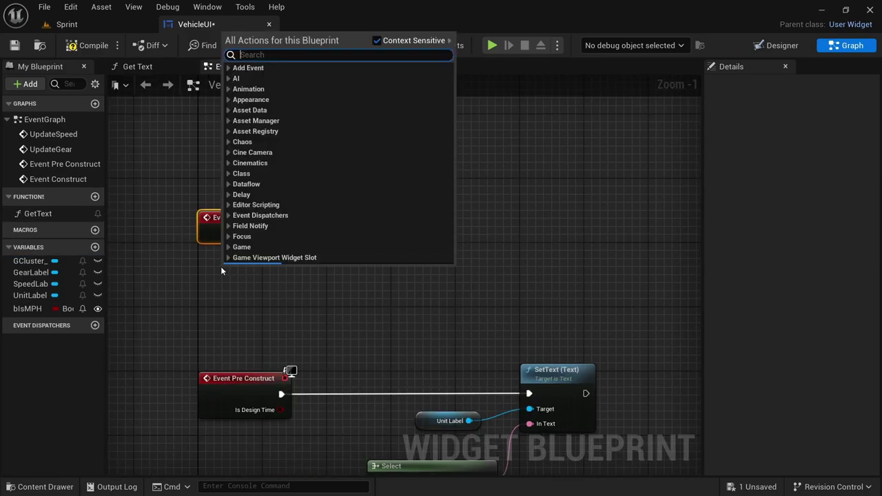
type("get player")
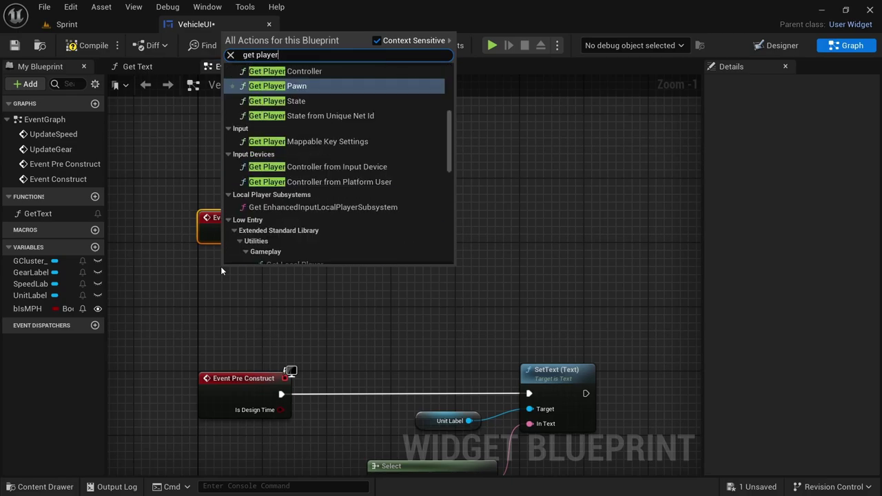
key("Return")
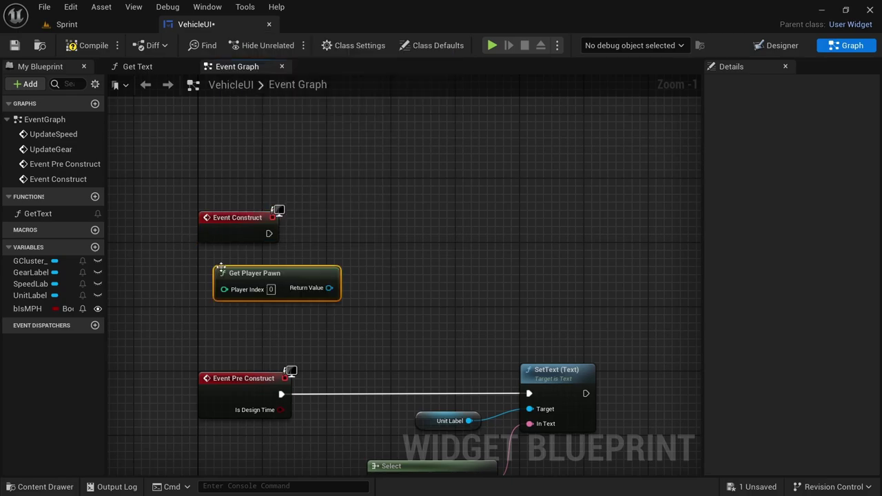
left_click_drag(228, 273, 211, 273)
left_click_drag(312, 288, 379, 234)
type("cast to sports")
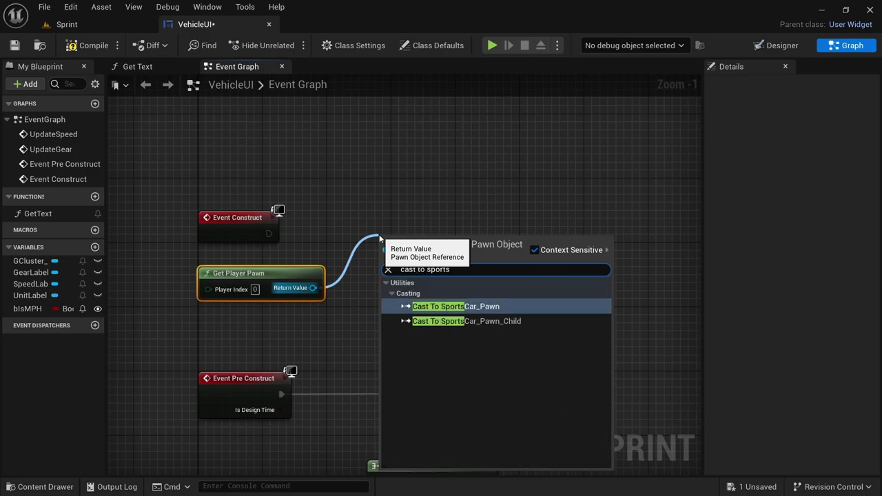
key("Return")
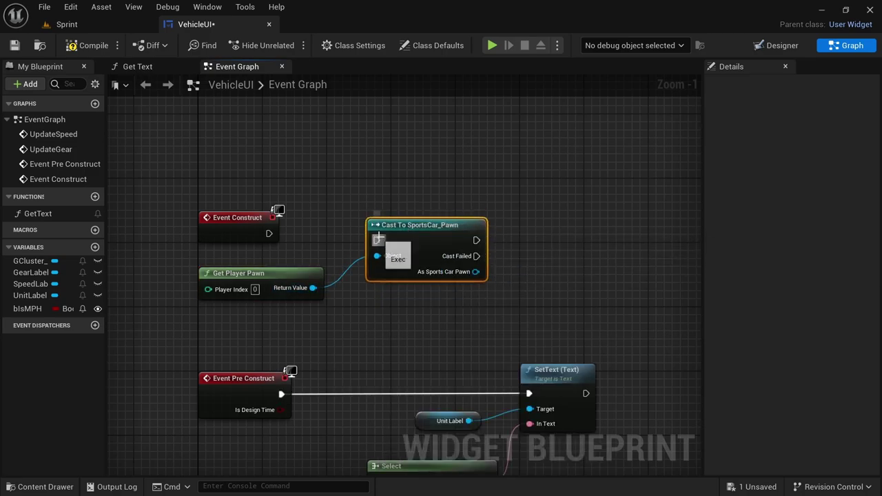
left_click_drag(376, 240, 269, 233)
right_click_drag(535, 281, 350, 256)
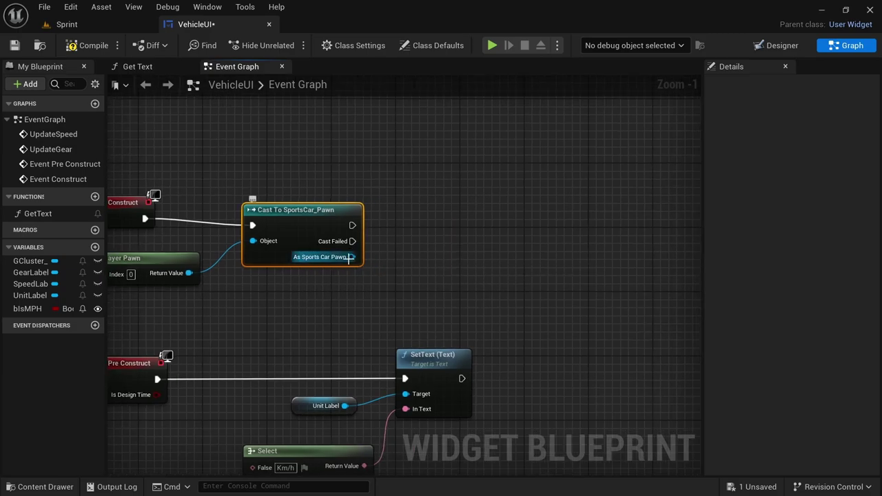
Step: Promote the cast's As Sports Car Pawn output to a new variable
left_click_drag(351, 256, 421, 230)
left_click(475, 277)
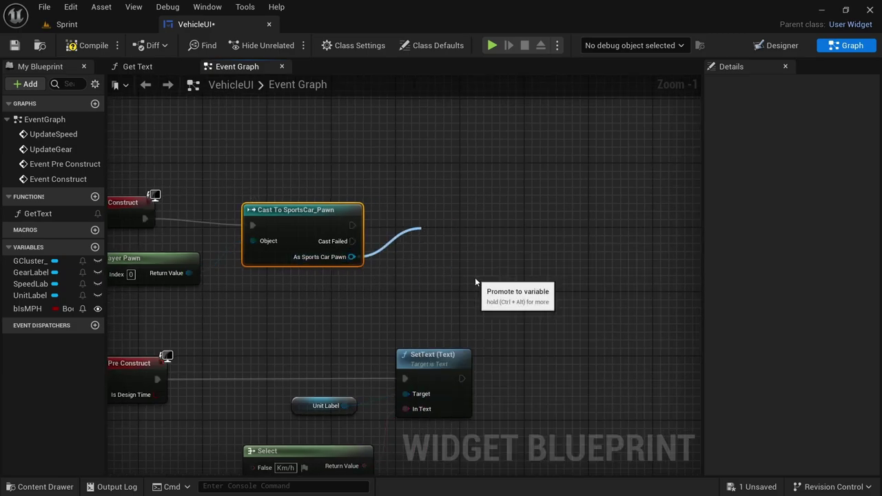
left_click(460, 233)
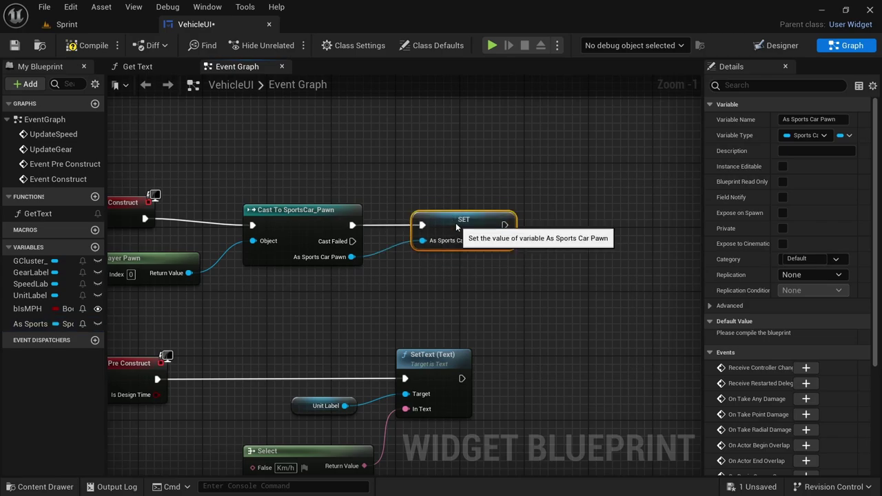
scroll(551, 188, "down", 1)
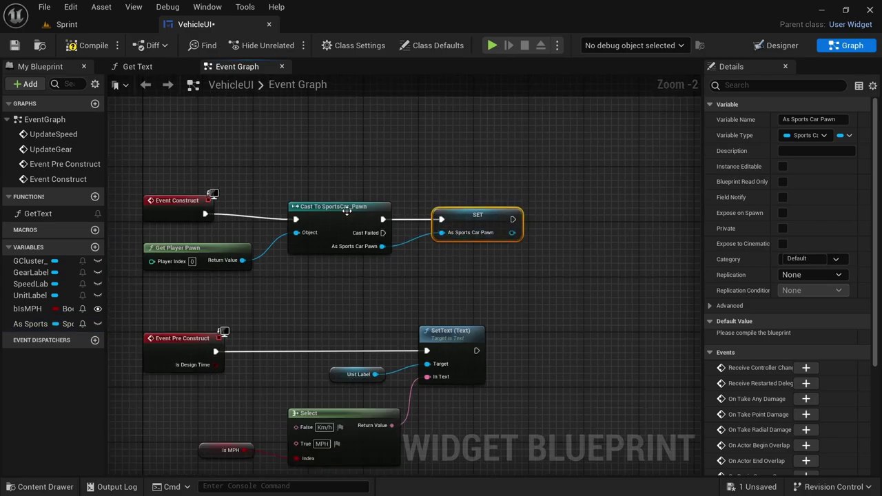
left_click(166, 197)
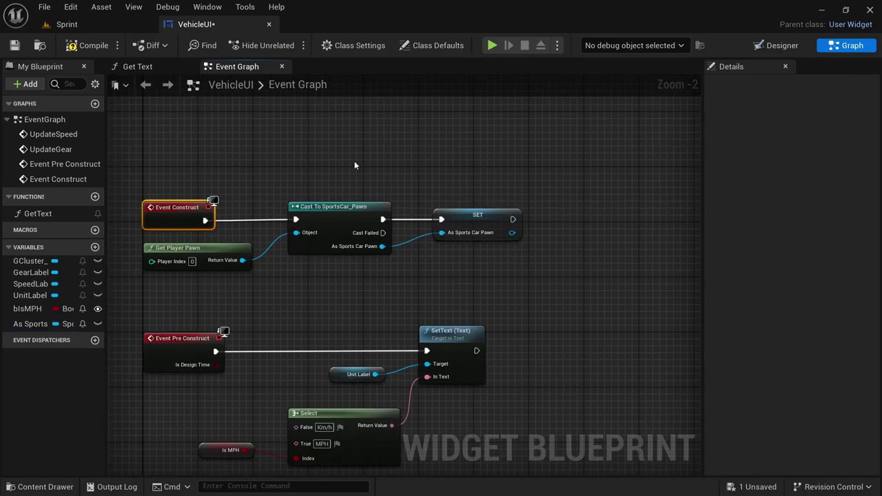
scroll(447, 246, "down", 5)
scroll(448, 242, "up", 4)
right_click_drag(380, 201, 400, 168)
right_click_drag(524, 468, 492, 178)
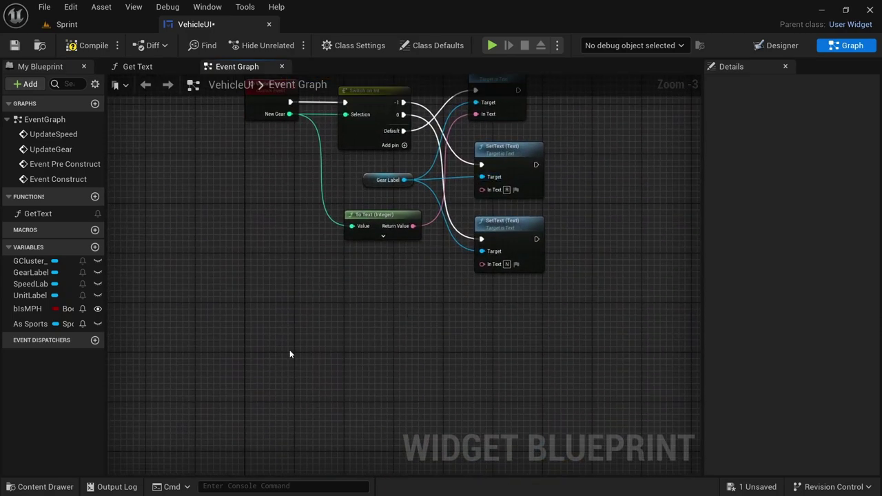
Step: Add an Event Tick node to the event graph
right_click(267, 350)
type("eve")
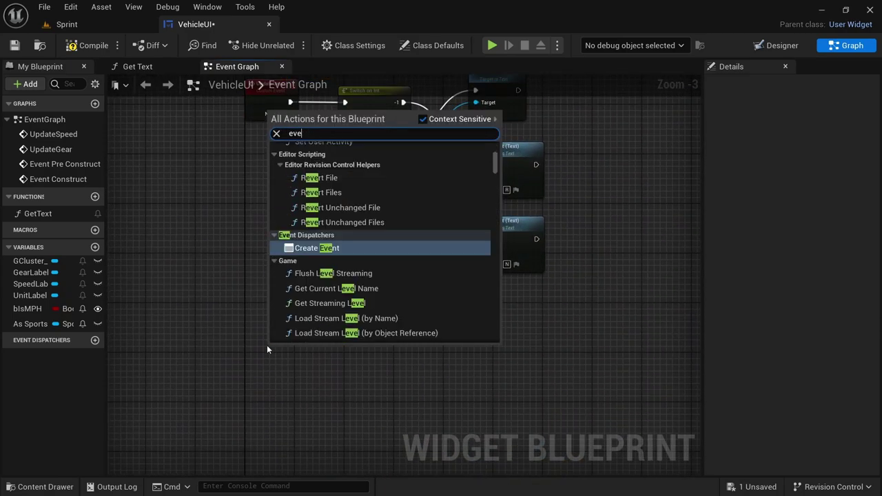
type("nt tick")
key("Return")
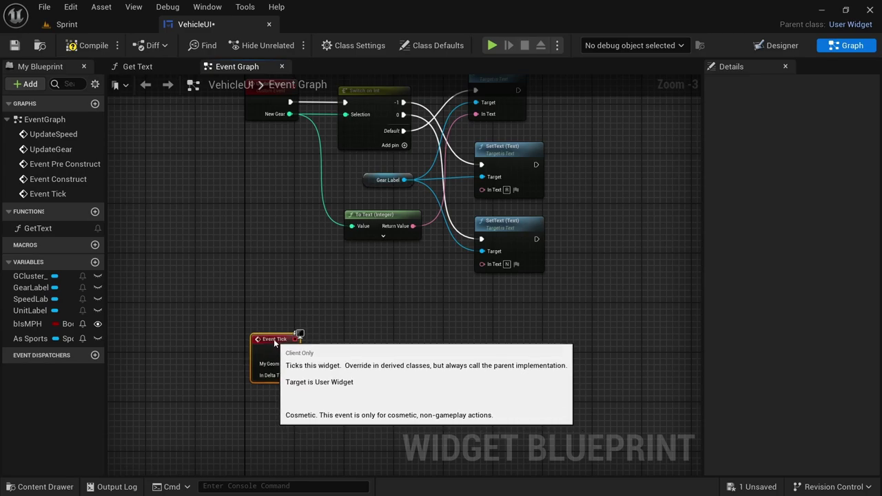
right_click_drag(348, 379, 351, 201)
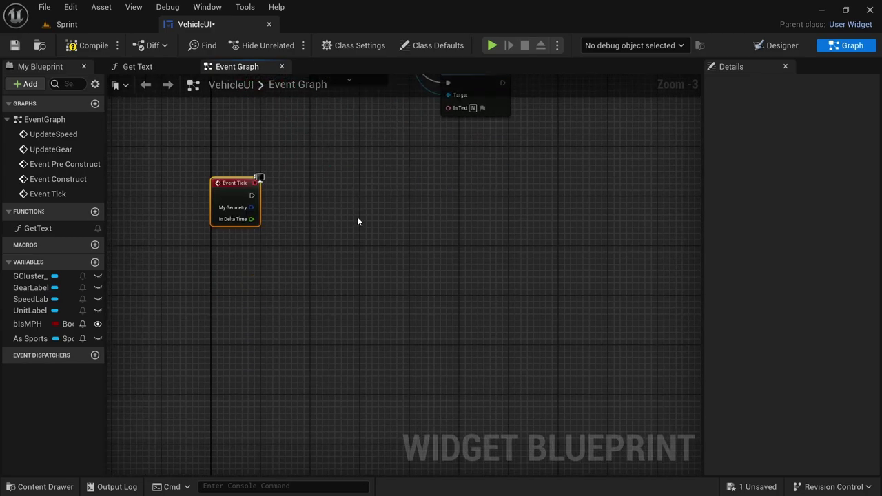
left_click_drag(105, 233, 157, 234)
left_click(144, 212)
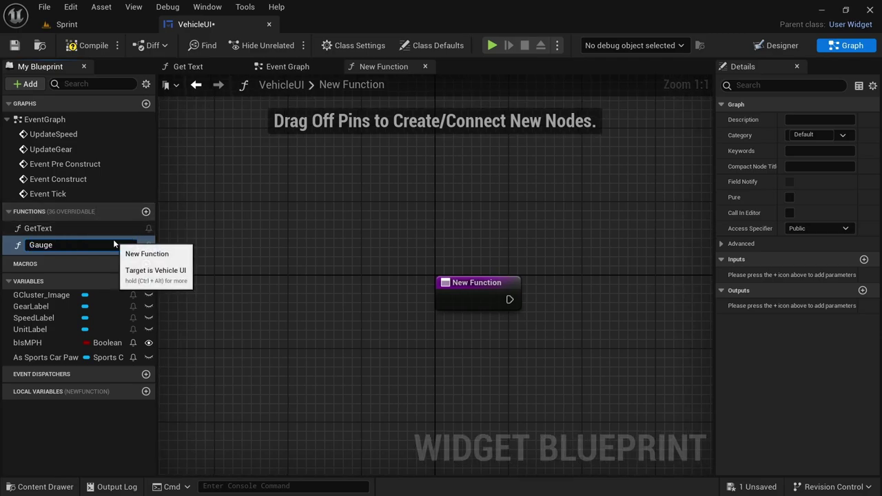
Step: Name the new function GaugeCluster
type("GaugeCluster")
key("Return")
right_click_drag(455, 370, 232, 283)
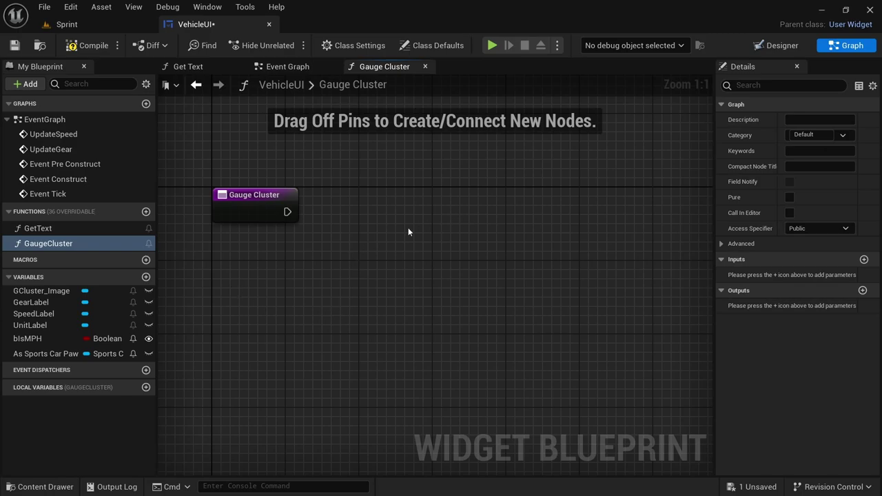
Step: Give the GaugeCluster entry node a Float input named RPM
left_click(269, 197)
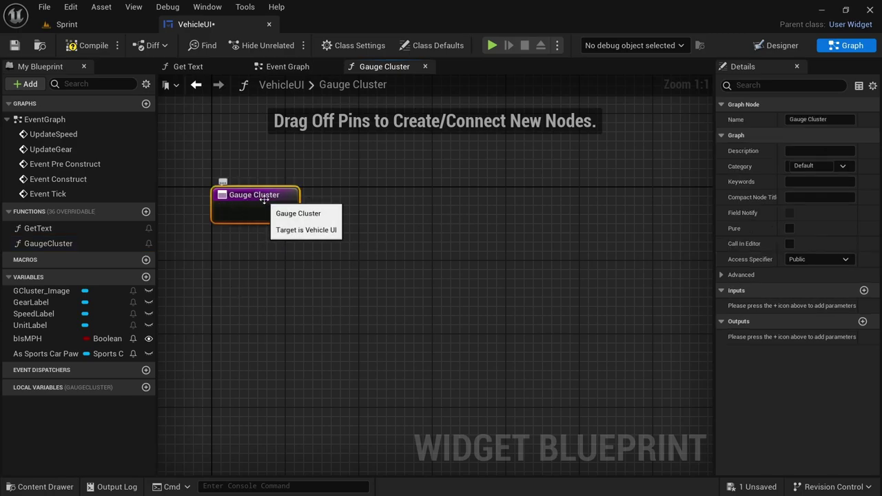
left_click(864, 290)
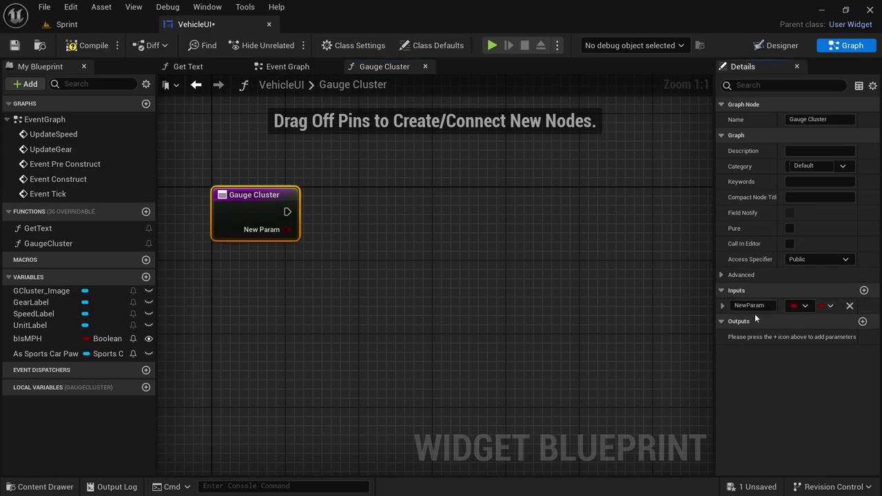
left_click(802, 306)
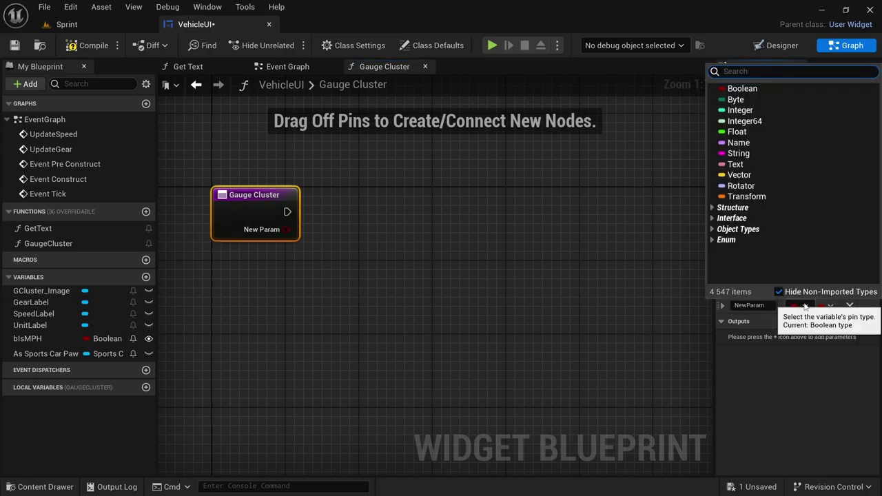
left_click(736, 132)
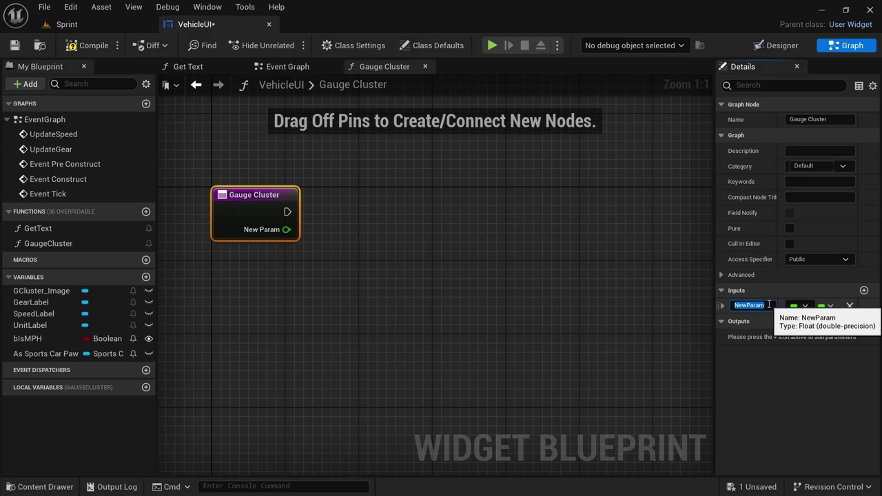
type("RPM")
key("Return")
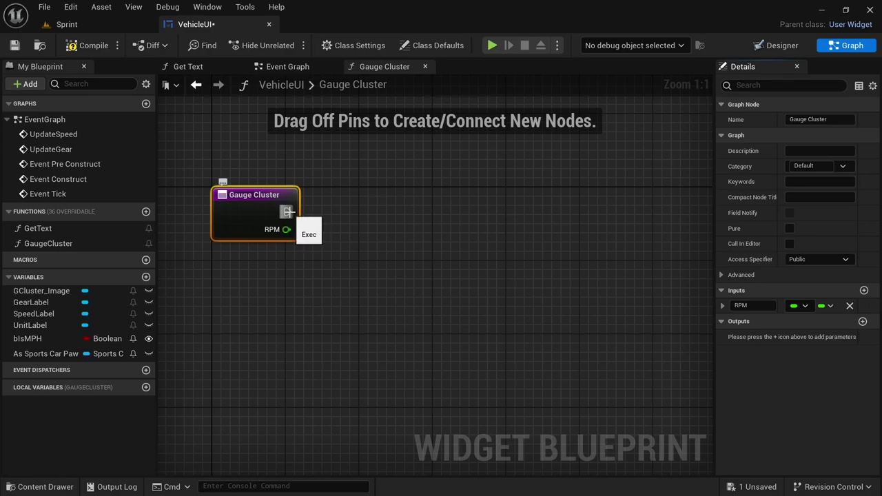
Step: Add an Is Valid check after the GaugeCluster entry node
left_click_drag(288, 212, 343, 215)
type("is val")
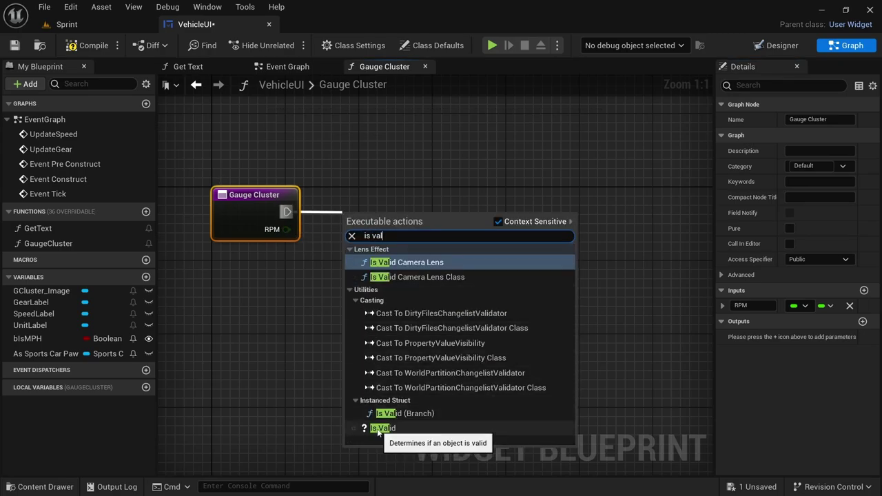
left_click(389, 427)
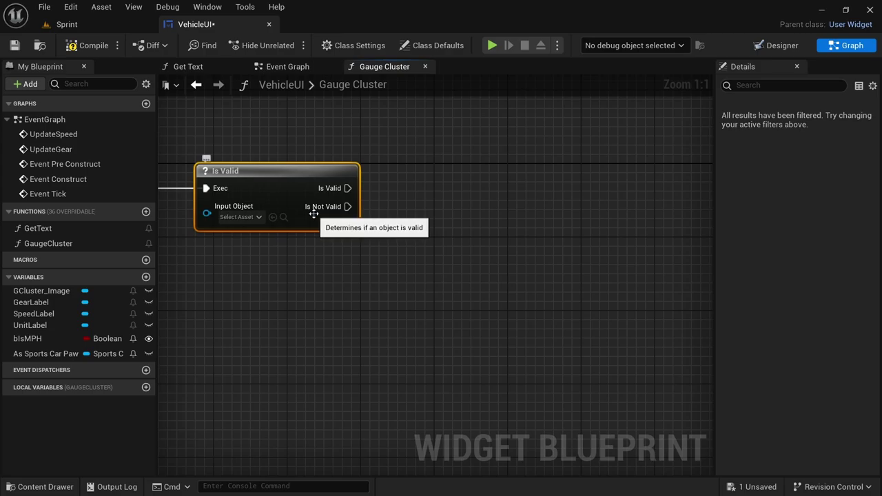
Step: From Is Not Valid, create a dynamic material instance with parent MI_GaugeCluster
left_click_drag(347, 206, 410, 238)
type("create mat")
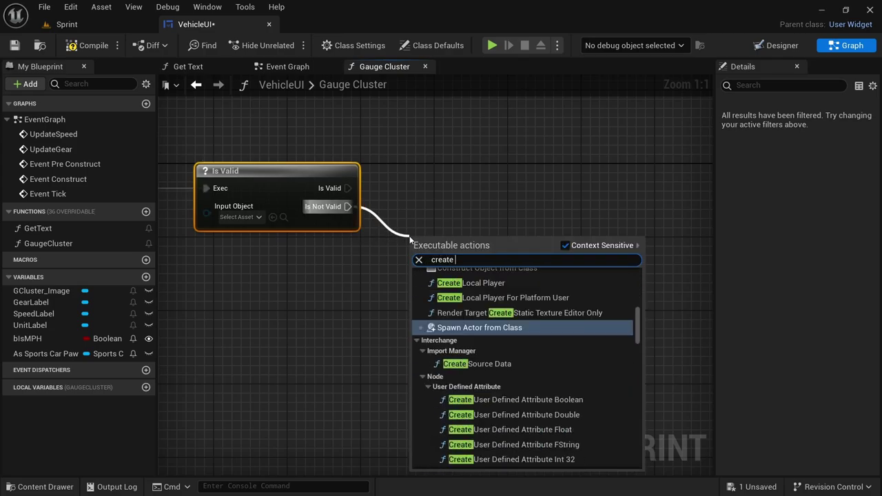
left_click(527, 383)
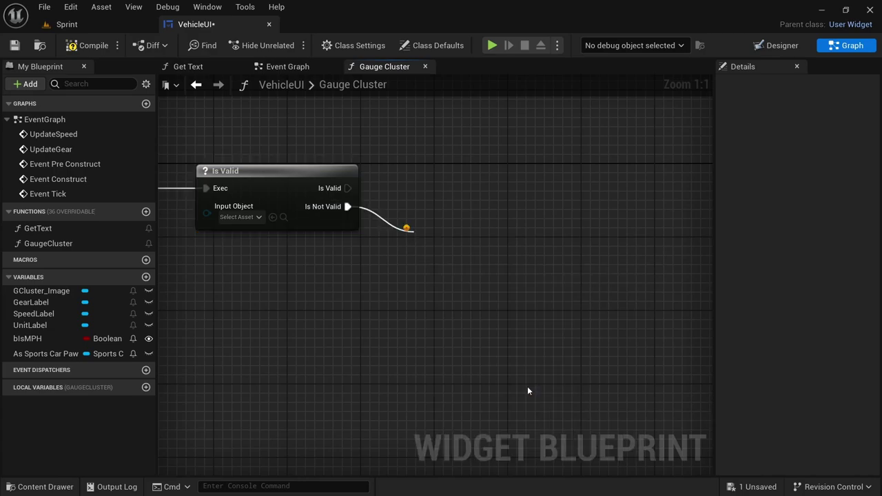
left_click(456, 282)
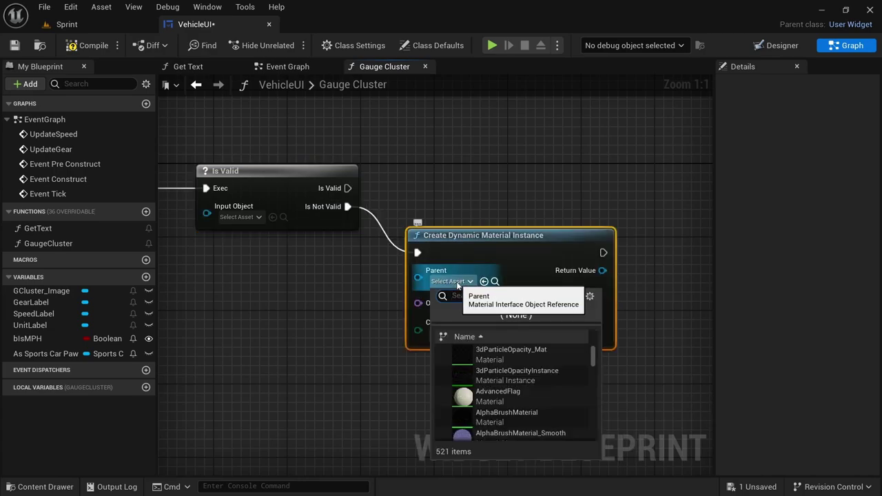
type("cl")
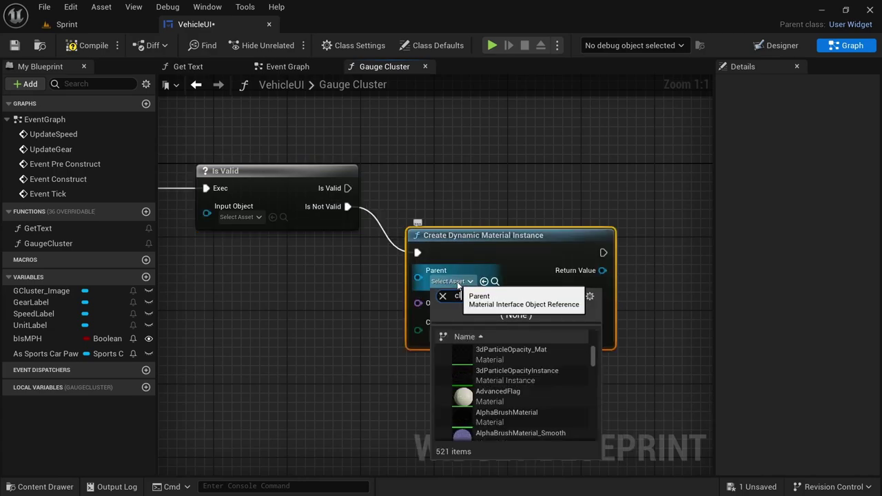
type("uster")
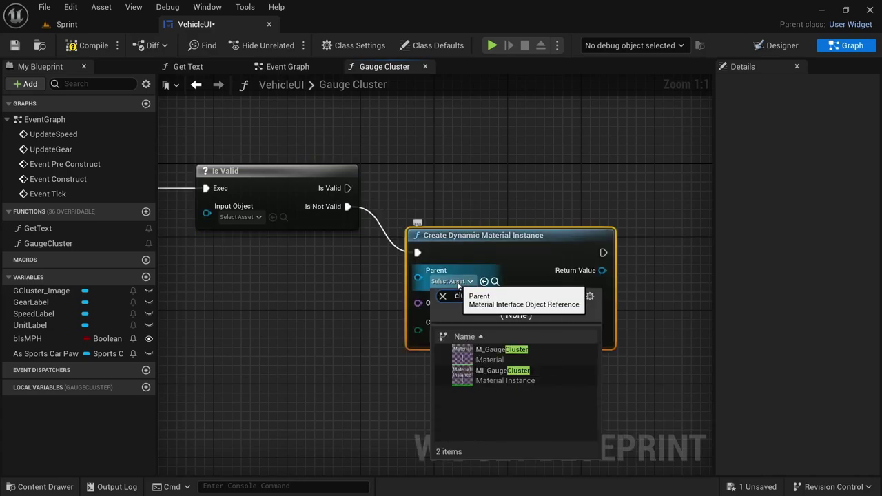
left_click(491, 375)
Step: Store the dynamic material instance in a new variable named MI_Cluster
left_click_drag(518, 275, 570, 279)
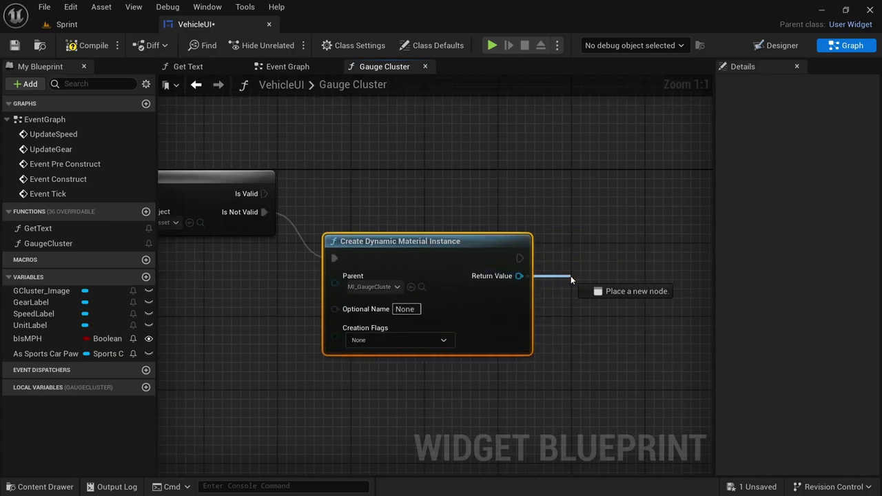
left_click(626, 113)
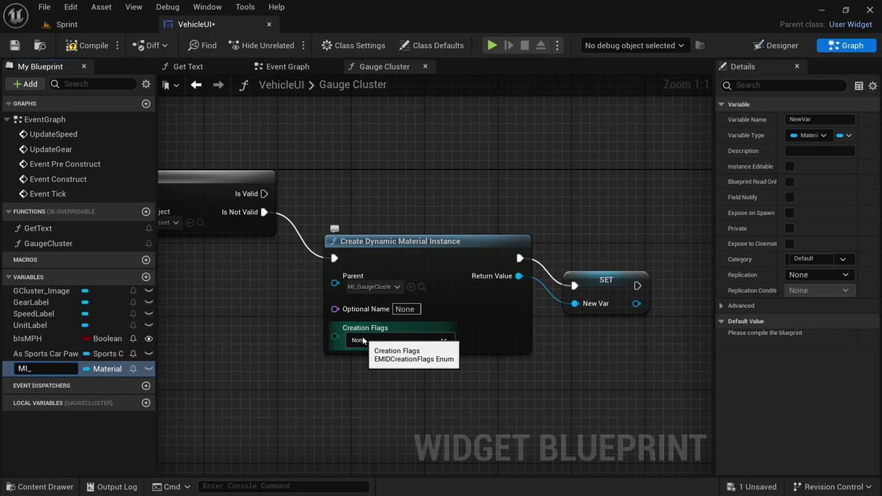
type("MI_Cluster")
key("Return")
scroll(227, 326, "down", 2)
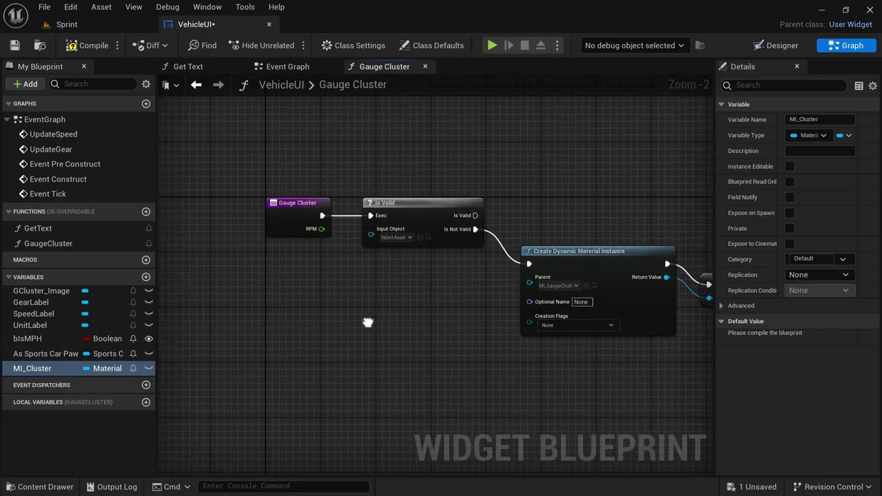